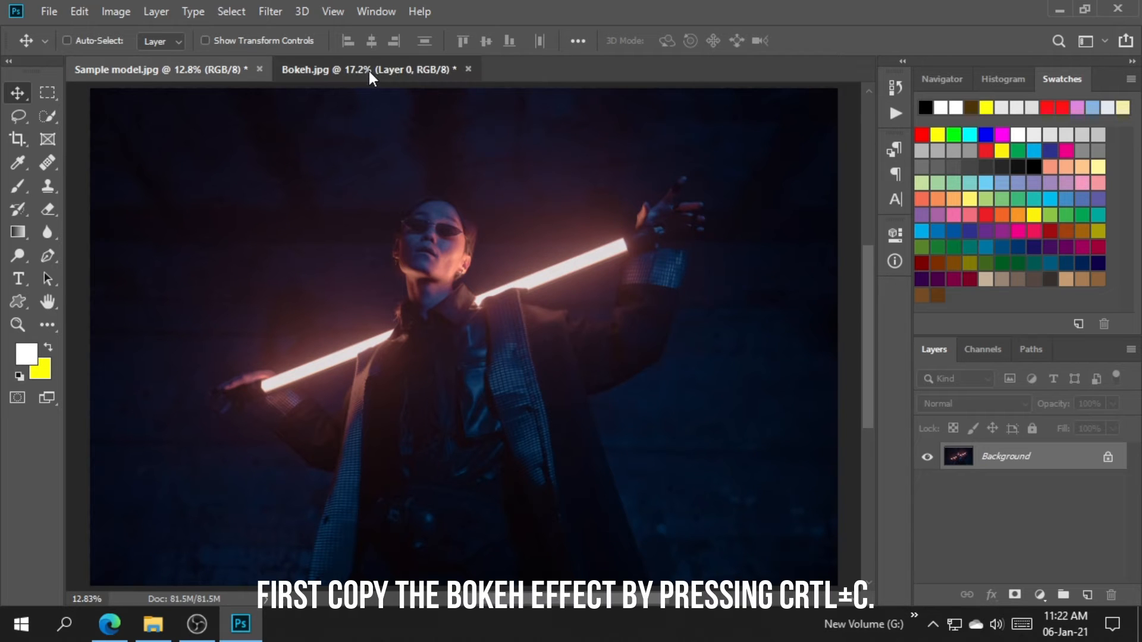
- Copy the image from Bokeh.jpg and paste it as a new layer into Sample model.jpg
left_click(336, 77)
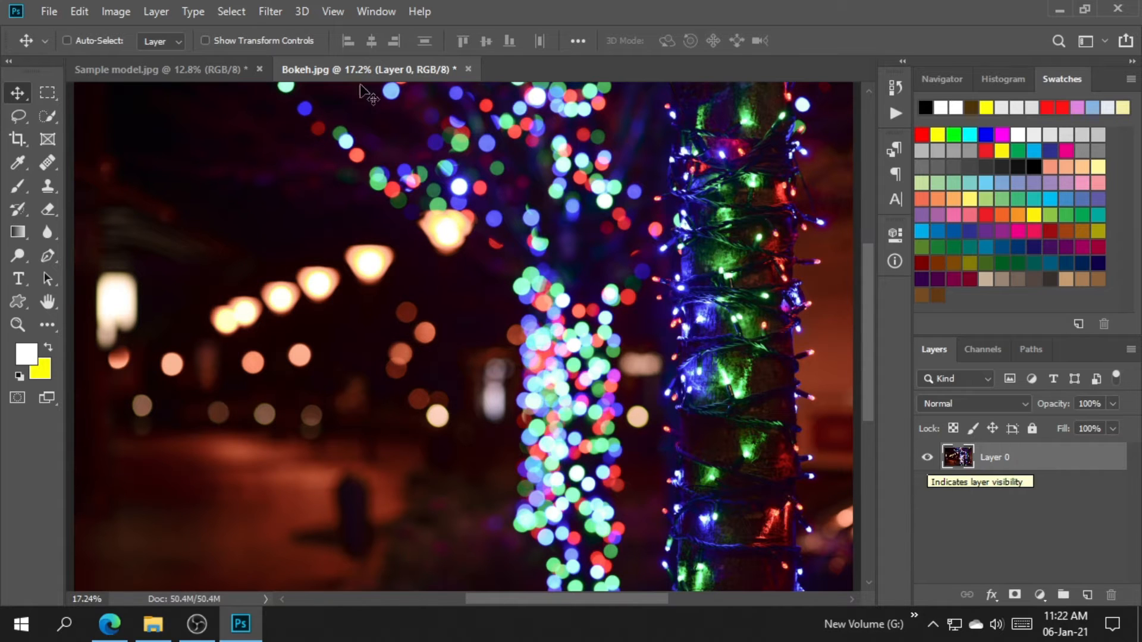
left_click(183, 69)
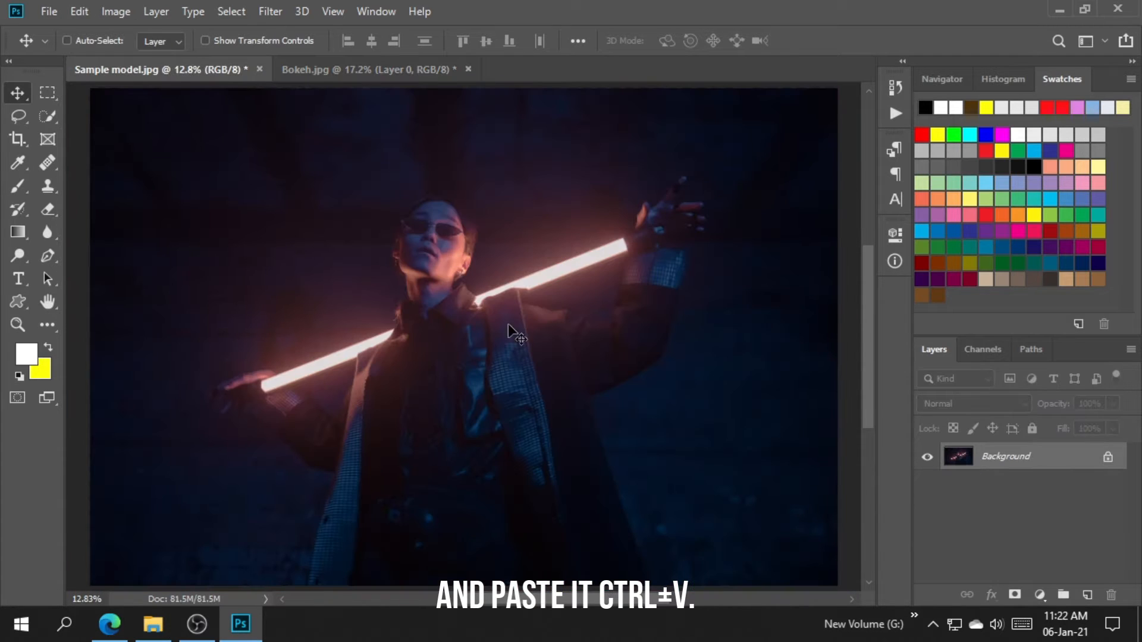
key("ctrl+v")
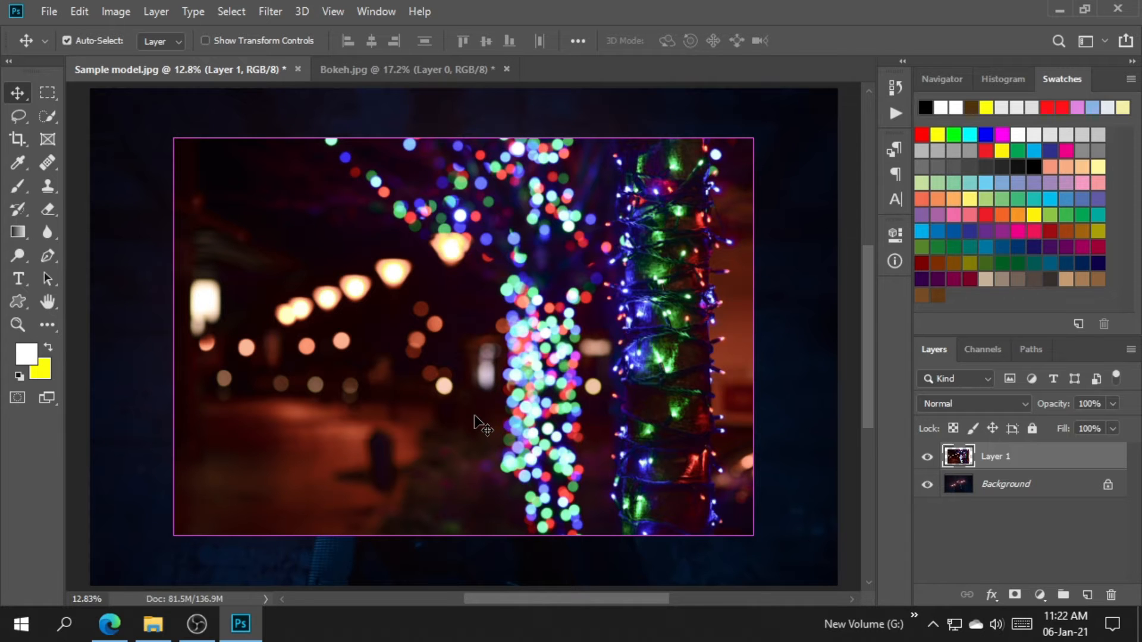
- Scale the pasted bokeh layer proportionally to 157.17% and position it so it covers the whole canvas
key("ctrl+t")
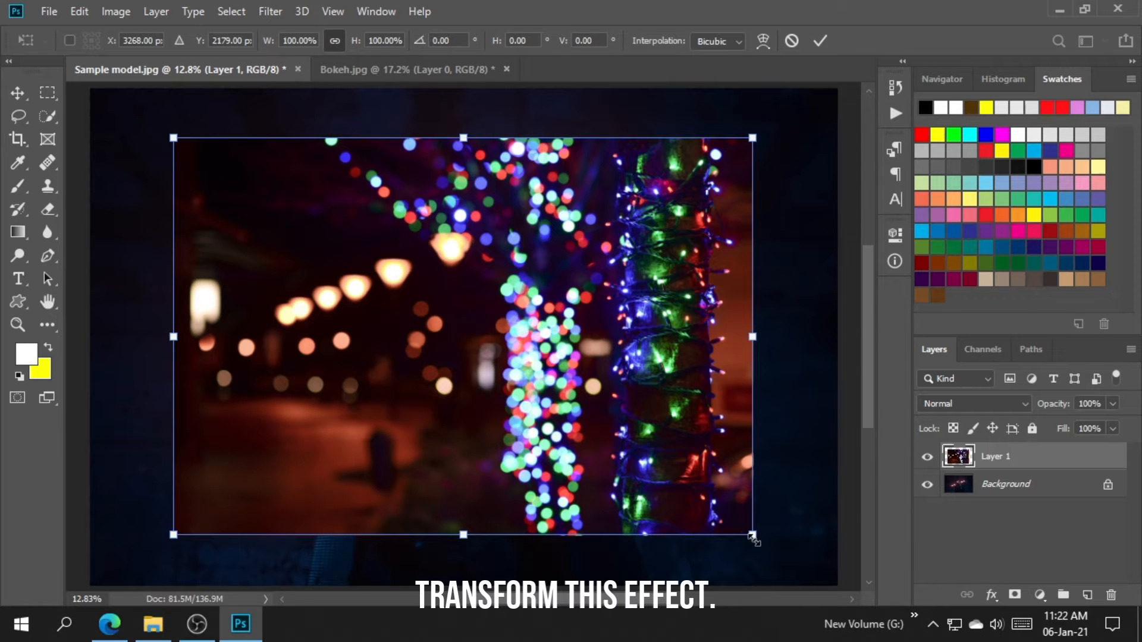
left_click_drag(755, 535, 802, 549)
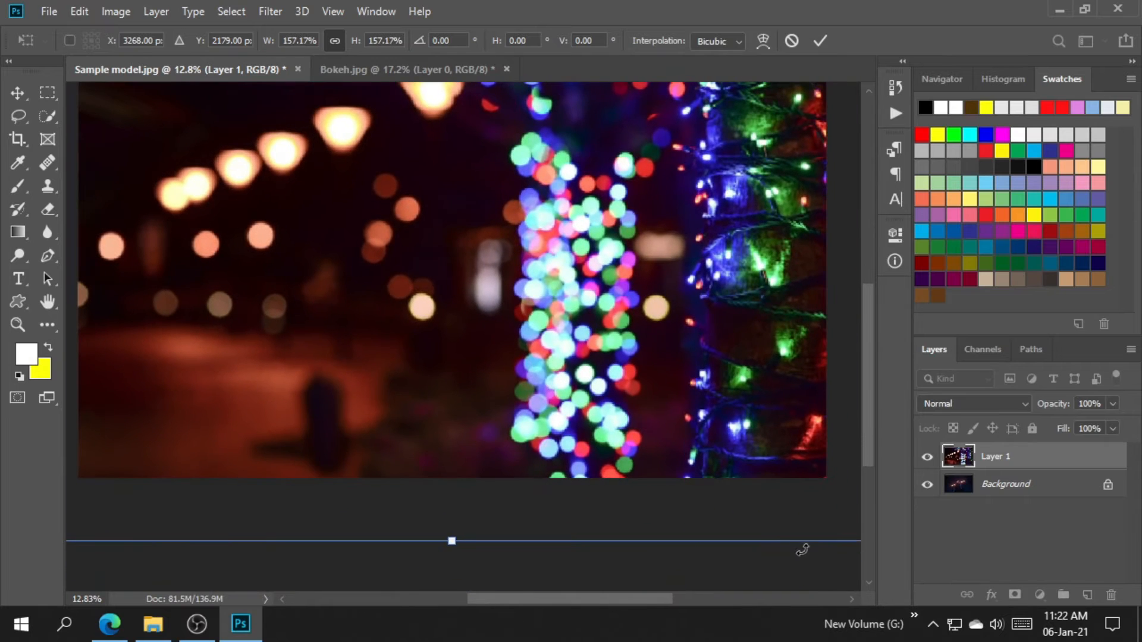
left_click(820, 40)
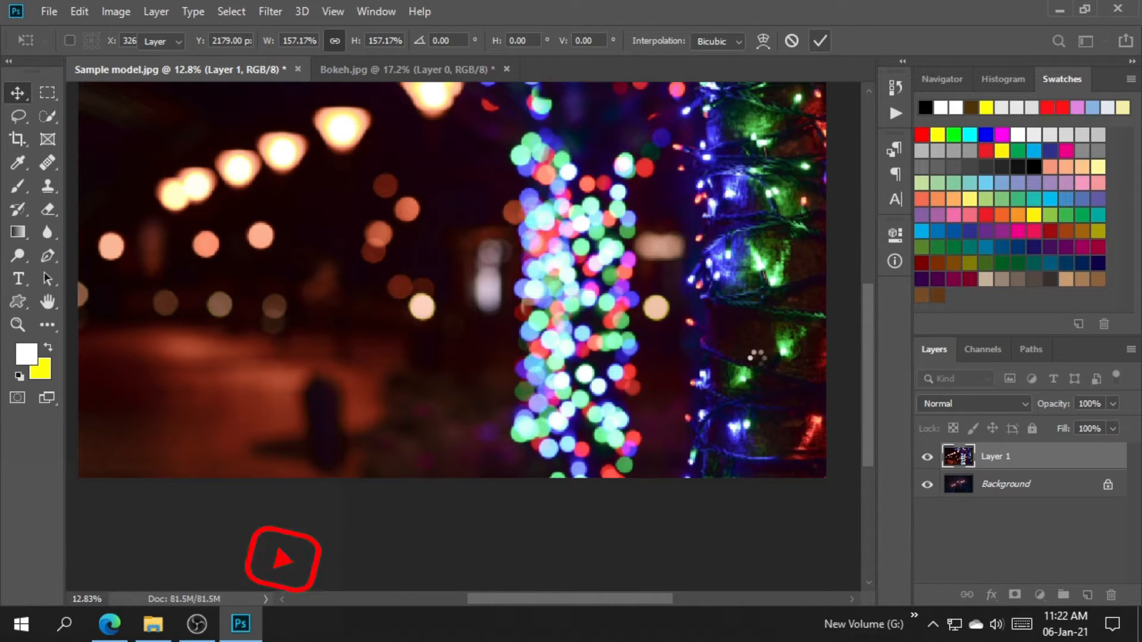
key("ctrl+0")
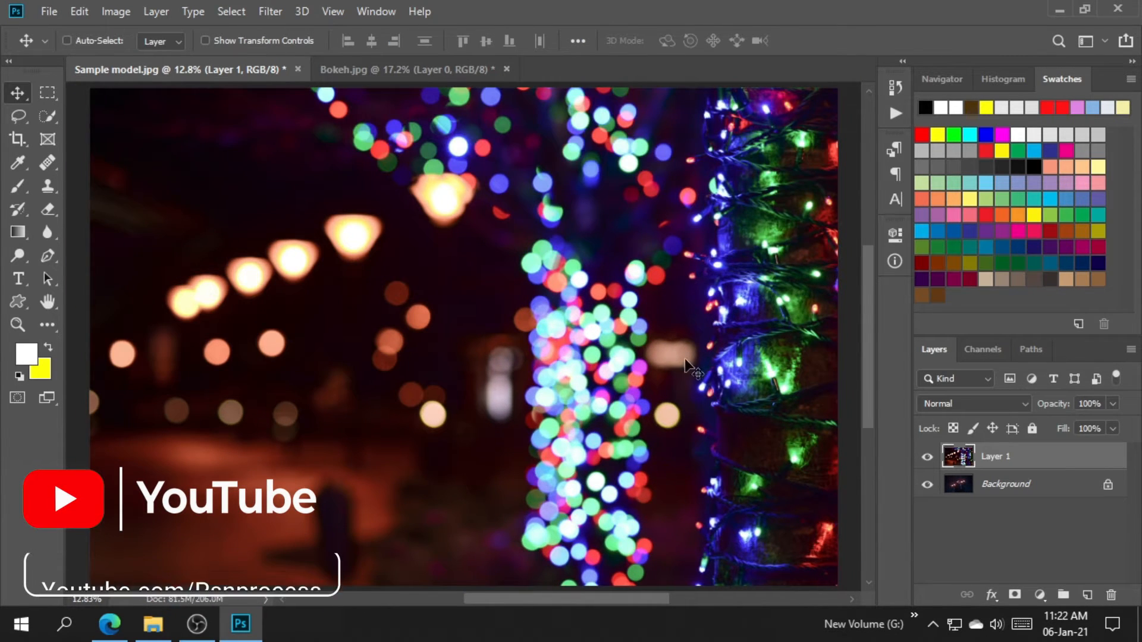
left_click_drag(684, 404, 666, 419)
key("ctrl+0")
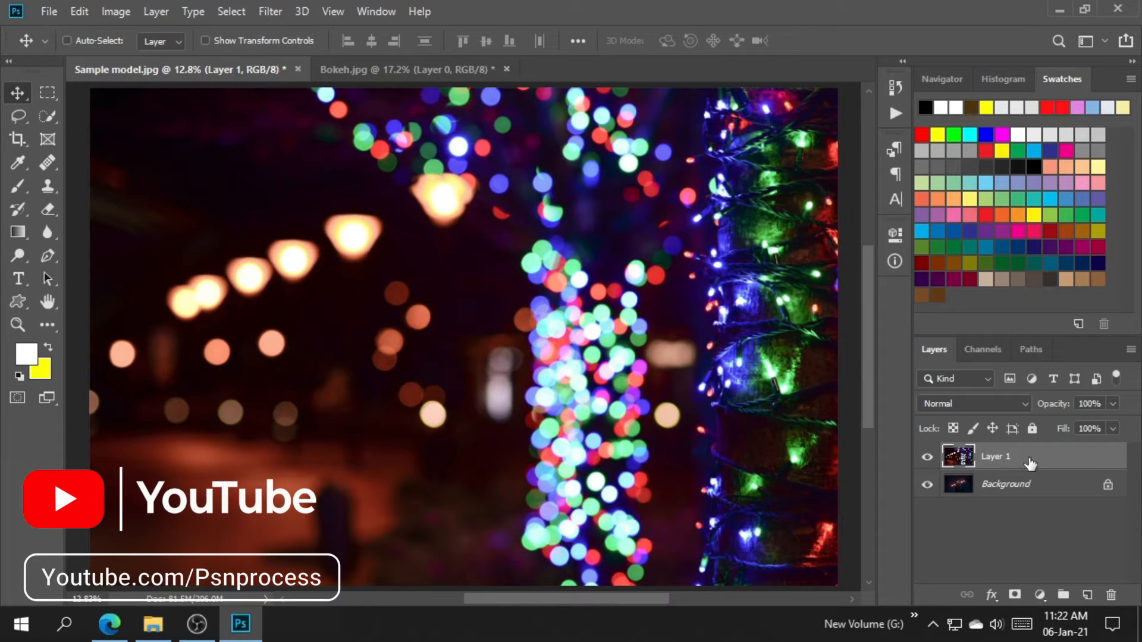
- Rename the pasted layer Bokeh and set its blend mode to Screen
double_click(995, 457)
type("B")
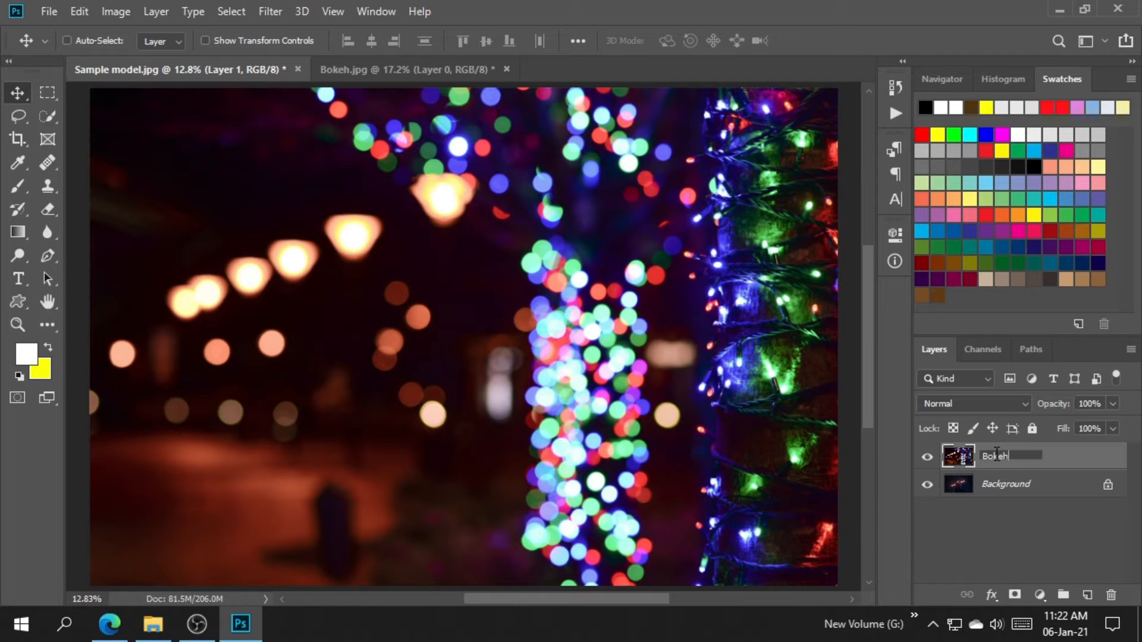
type("okeh")
key("Return")
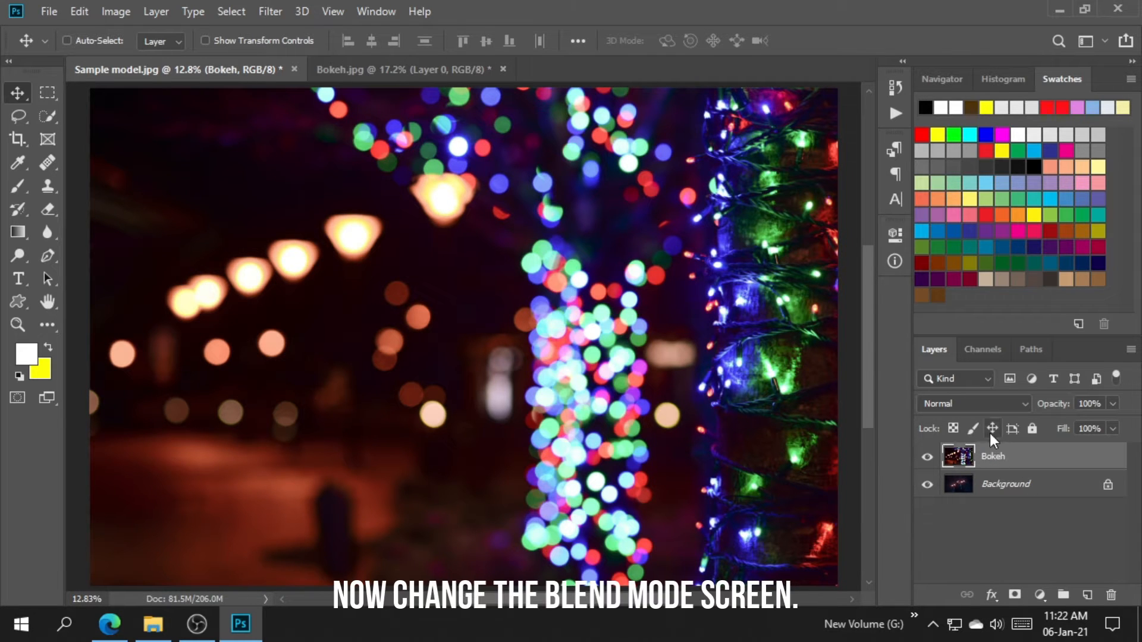
left_click(984, 402)
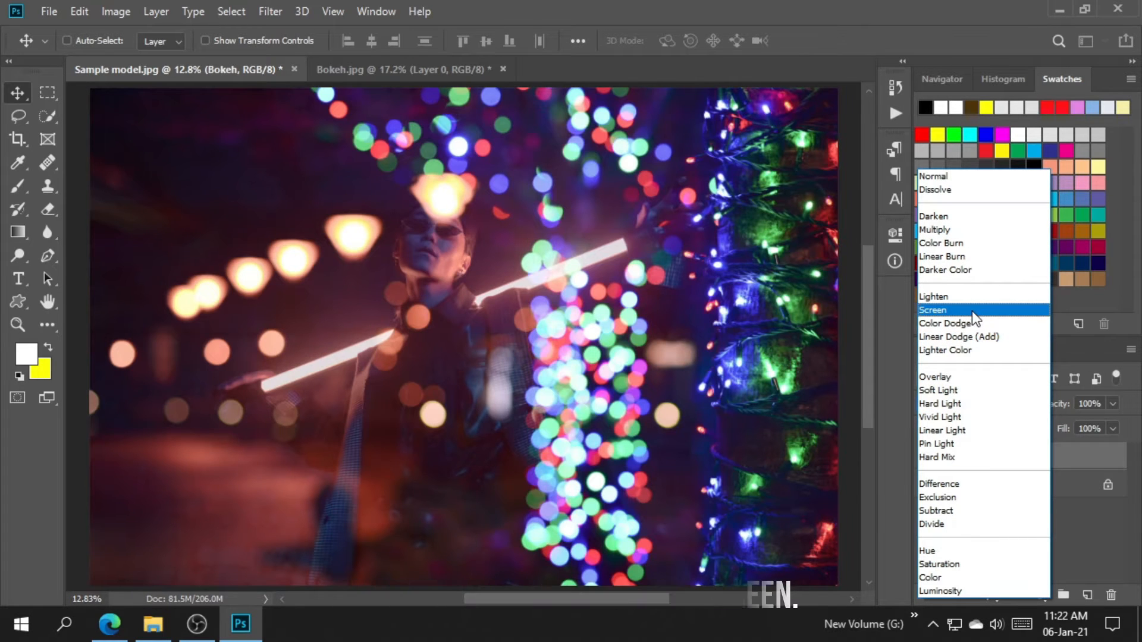
left_click(971, 312)
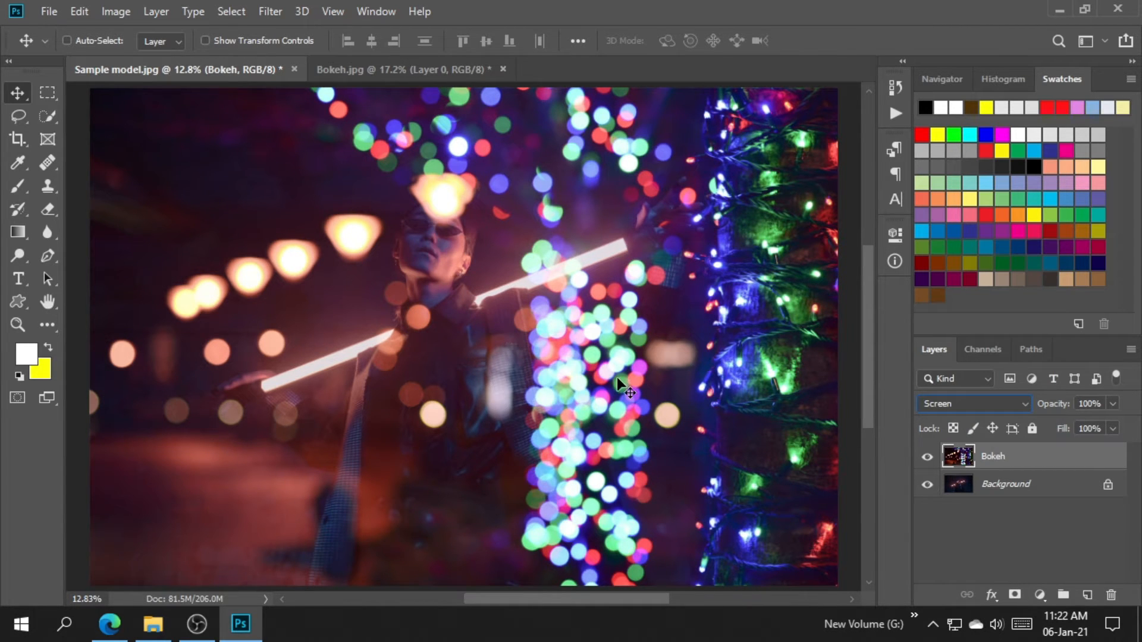
- Hide the Bokeh layer and select the model on the Background layer with Select Subject
left_click(927, 458)
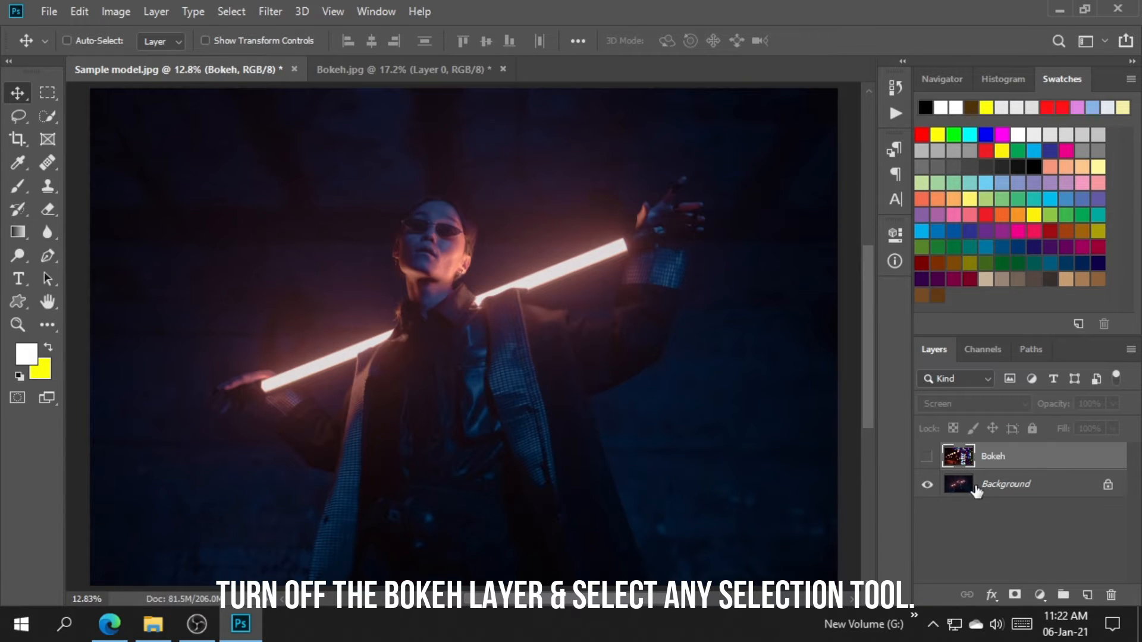
left_click(999, 488)
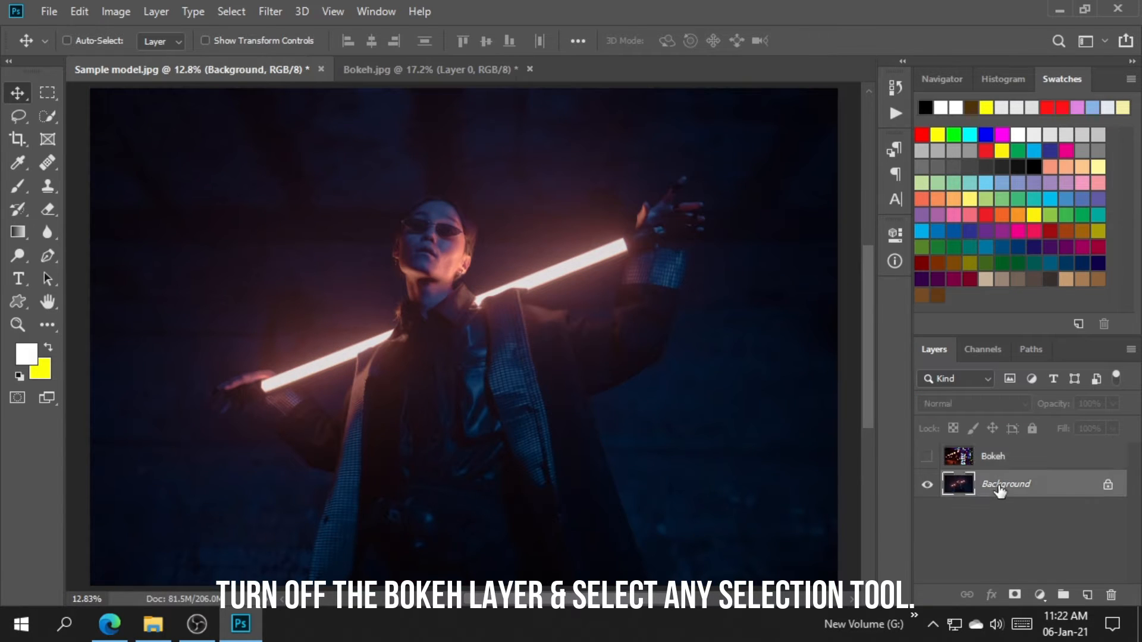
left_click(38, 115)
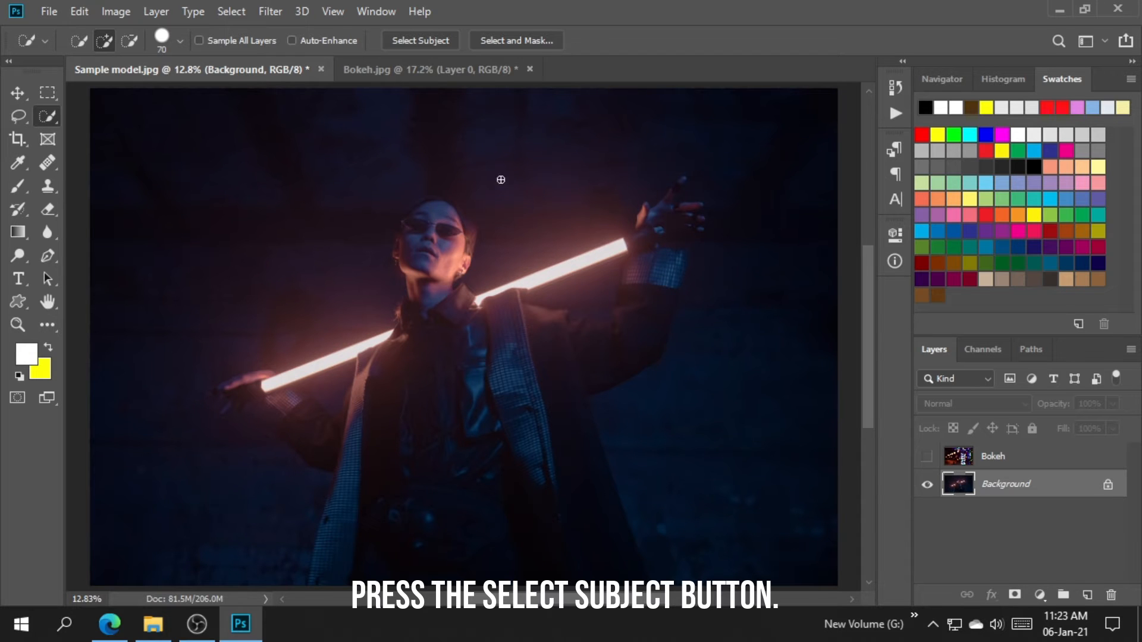
left_click(416, 40)
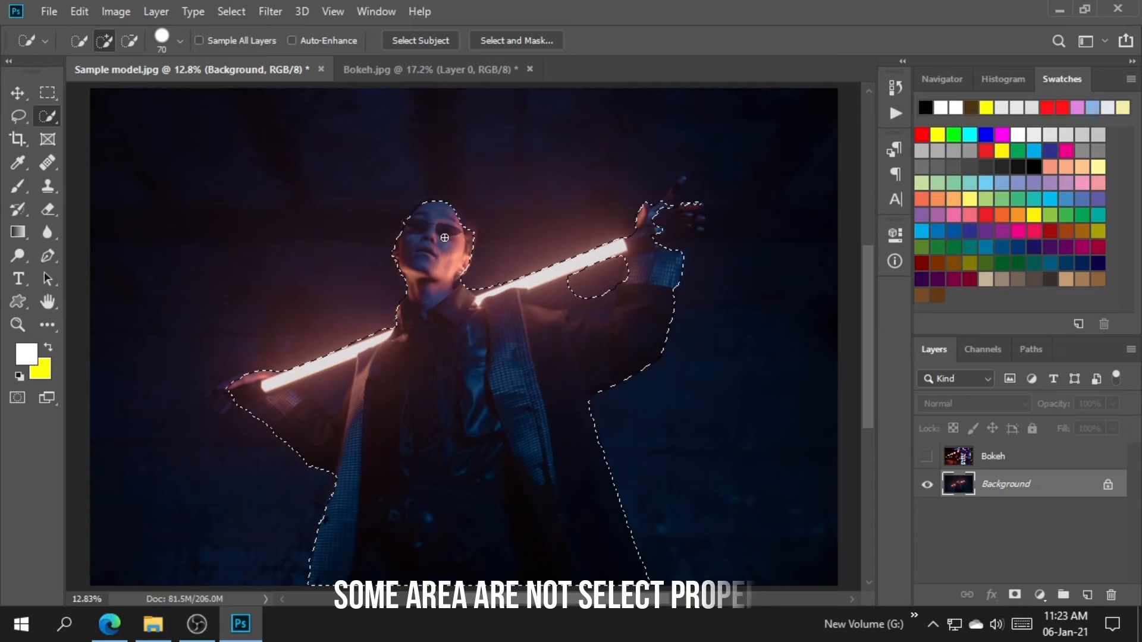
- Subtract the background gap beneath the light tube, between the shoulder and the raised arm, with the Quick Selection tool
left_click_drag(369, 411, 446, 446)
left_click_drag(472, 301, 430, 370)
left_click_drag(530, 303, 405, 402)
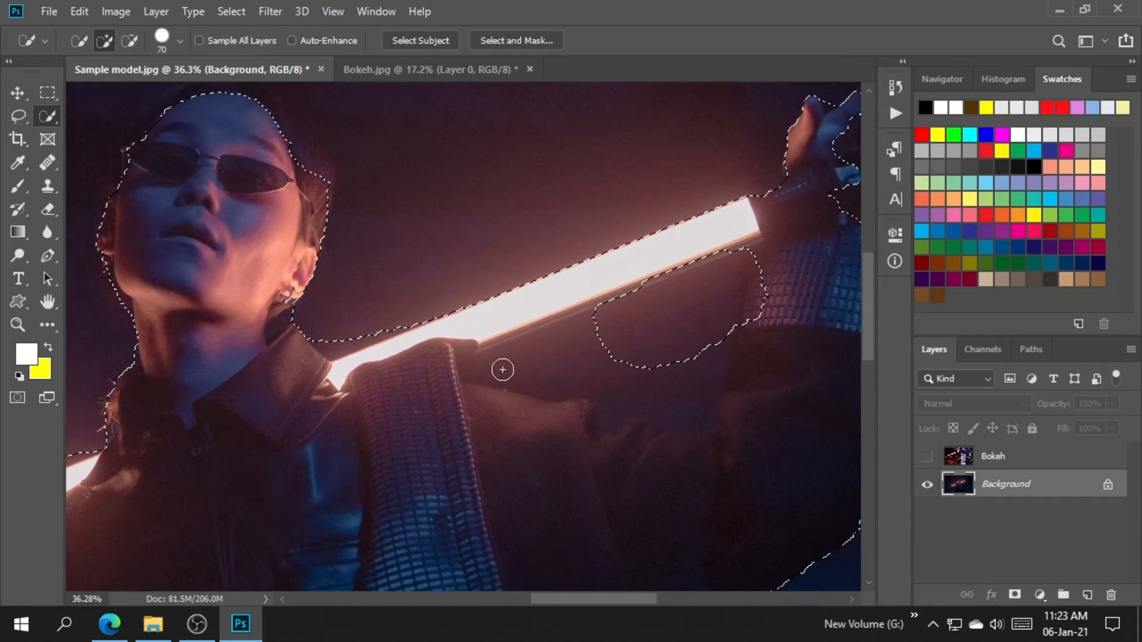
key("alt")
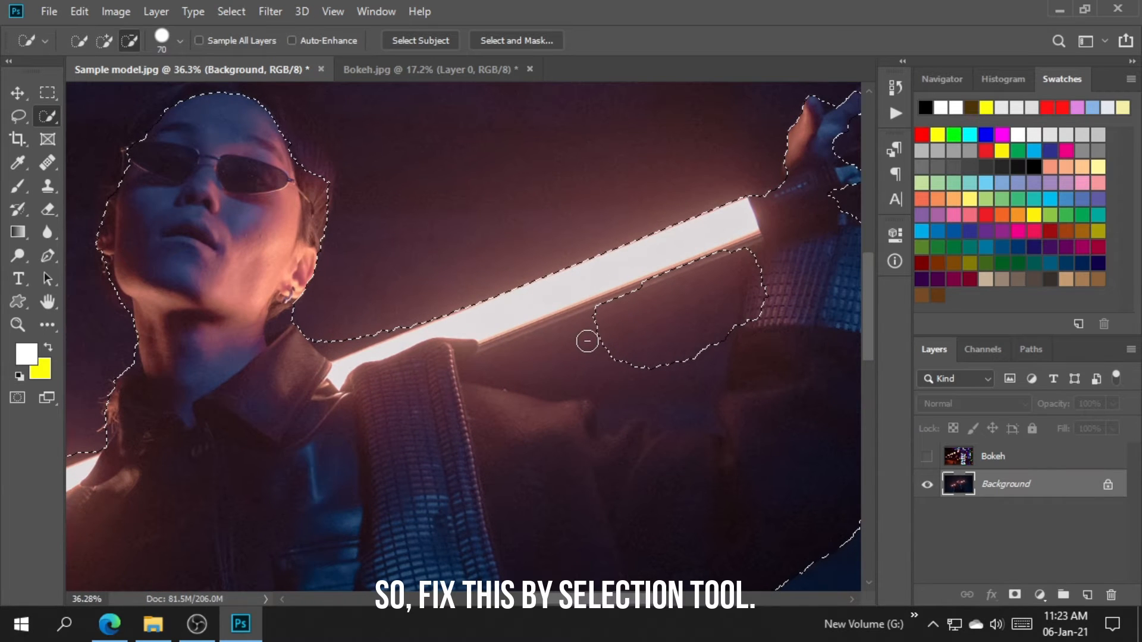
left_click_drag(566, 349, 561, 354)
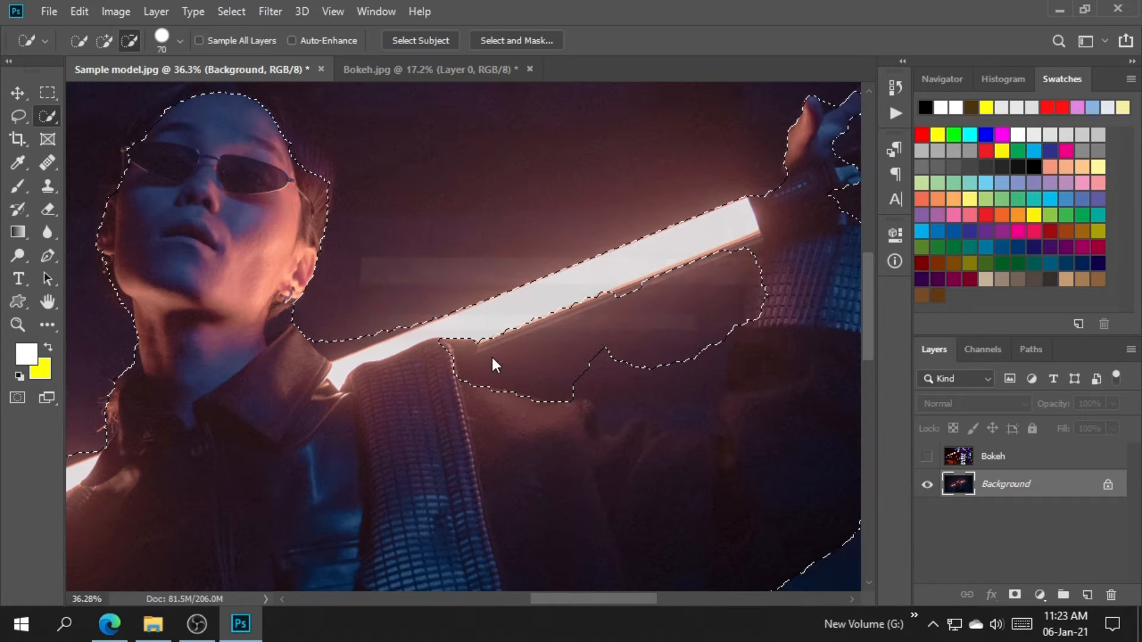
left_click_drag(568, 364, 623, 356)
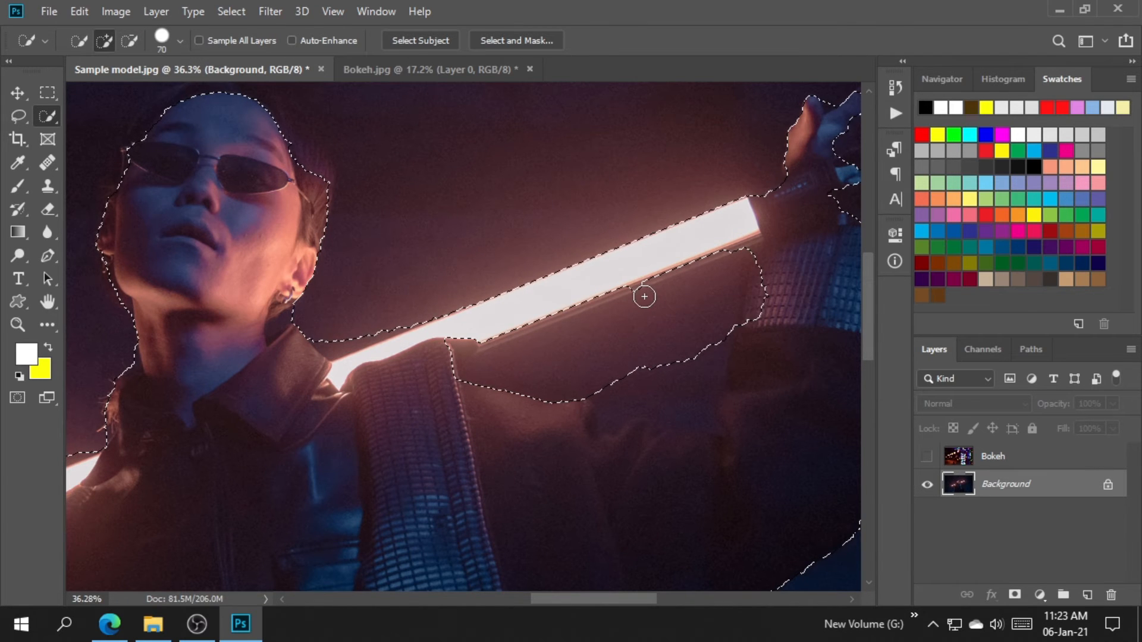
left_click_drag(638, 292, 604, 344)
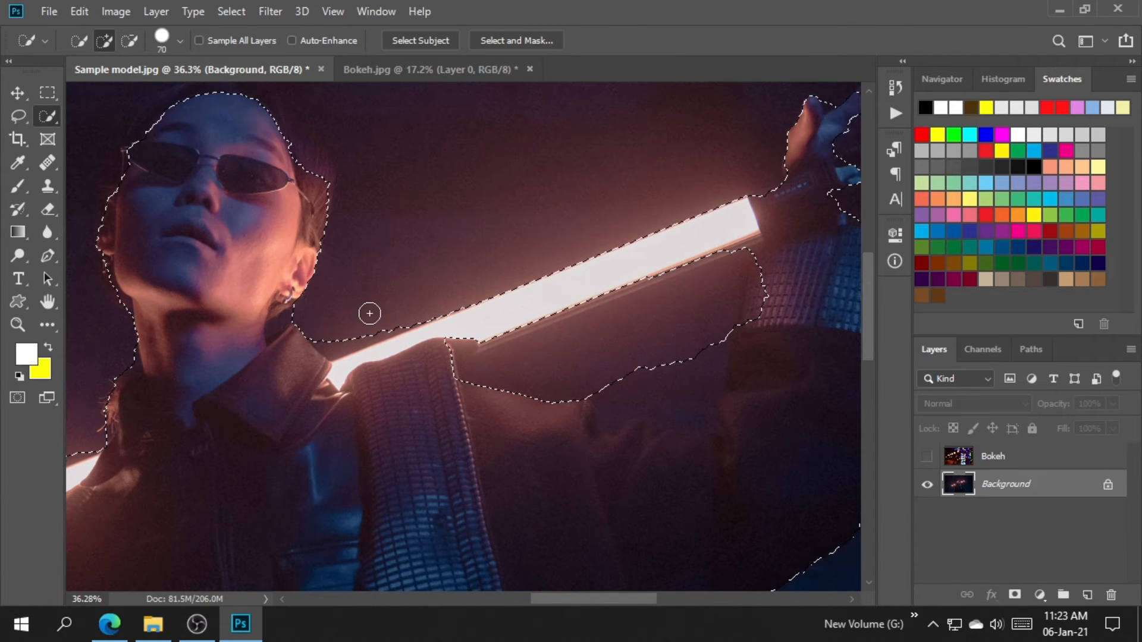
- Trim the selection between the collar and the light tube, and add the hair along the top of the head
left_click_drag(310, 340, 321, 334)
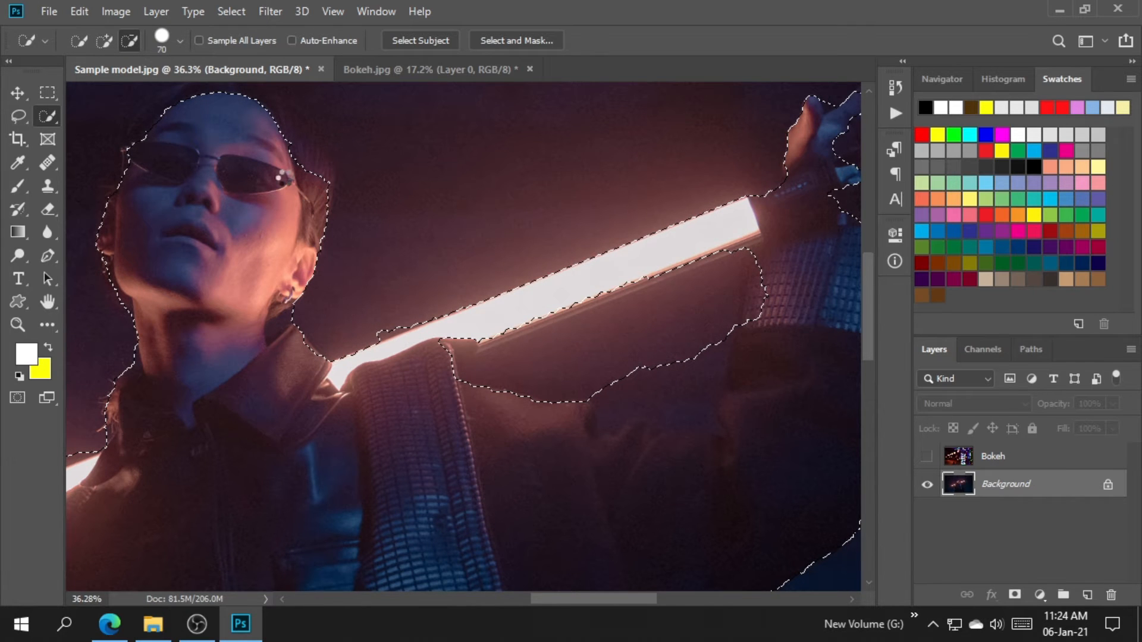
left_click_drag(330, 270, 377, 342)
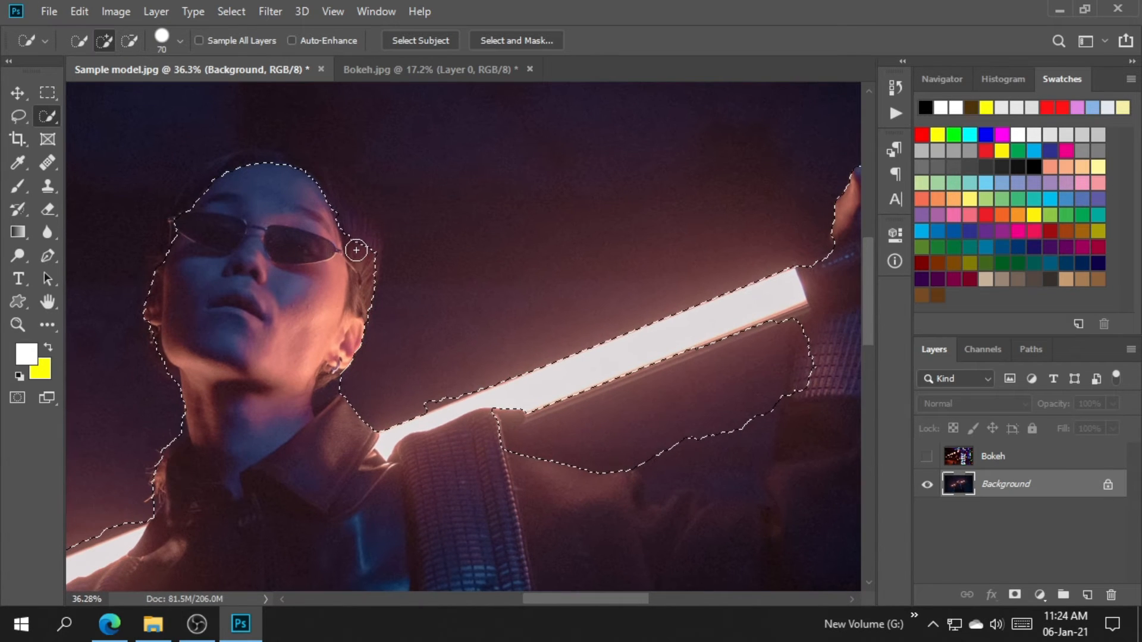
left_click_drag(316, 169, 282, 157)
mouse_move(216, 181)
left_mouse_down()
mouse_move(268, 155)
mouse_move(221, 155)
mouse_move(174, 238)
mouse_move(175, 290)
mouse_move(175, 233)
mouse_move(173, 262)
mouse_move(267, 490)
mouse_move(426, 392)
mouse_move(388, 456)
left_mouse_up()
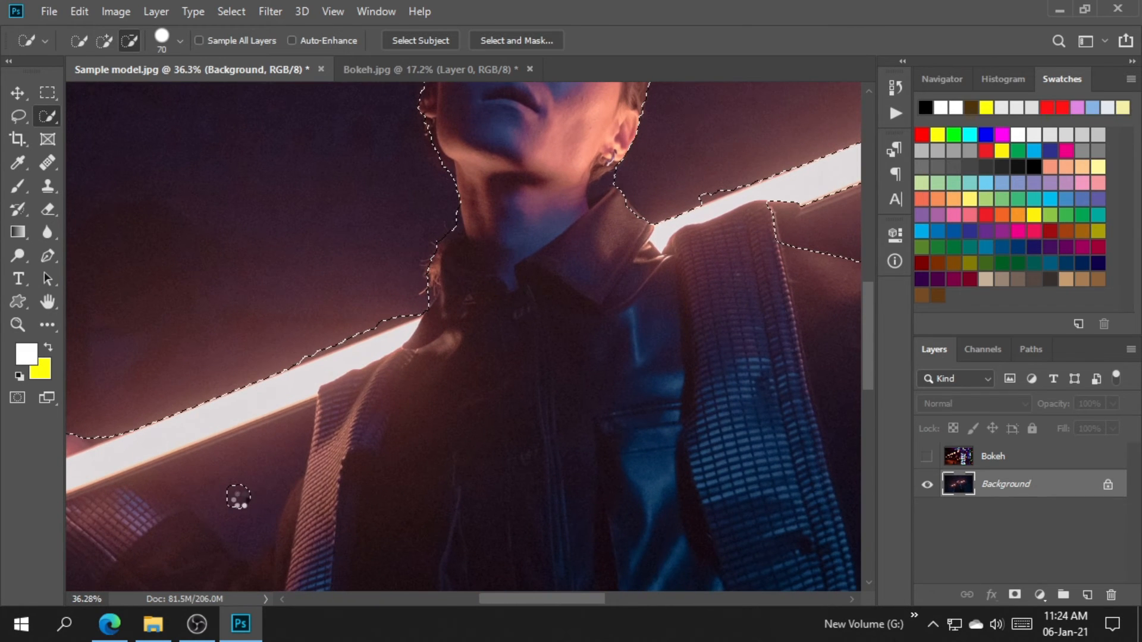
- Subtract the background gap between the light tube, the lowered forearm and the coat edge from the selection
mouse_move(237, 489)
left_mouse_down()
mouse_move(247, 492)
mouse_move(240, 472)
mouse_move(193, 478)
mouse_move(248, 523)
mouse_move(252, 548)
left_mouse_up()
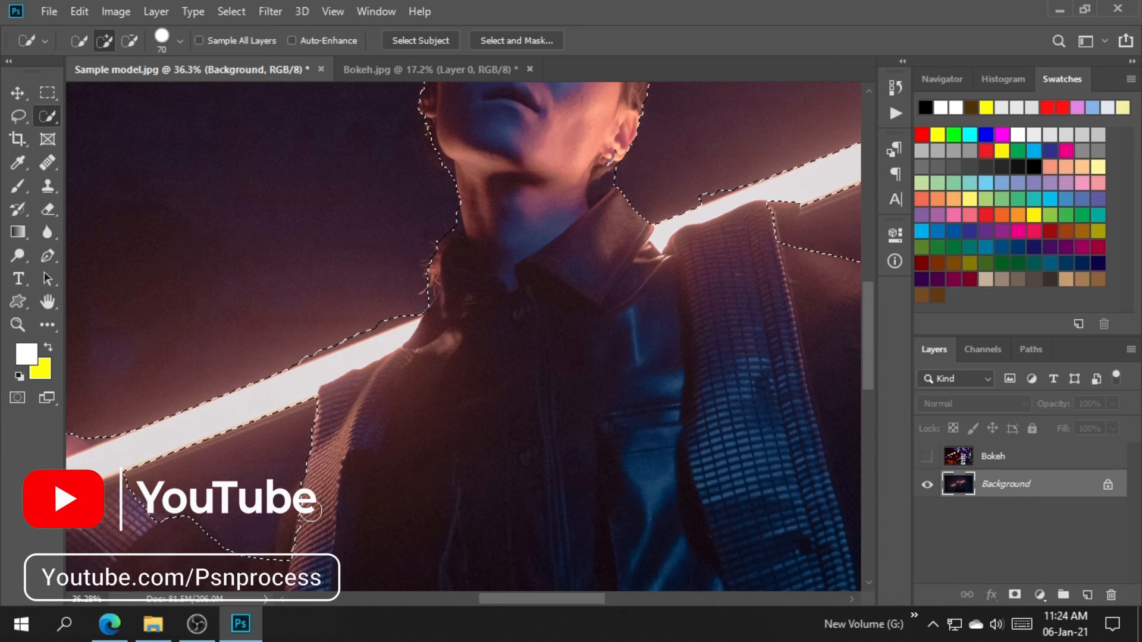
mouse_move(341, 534)
left_mouse_down()
mouse_move(390, 426)
mouse_move(425, 463)
left_mouse_up()
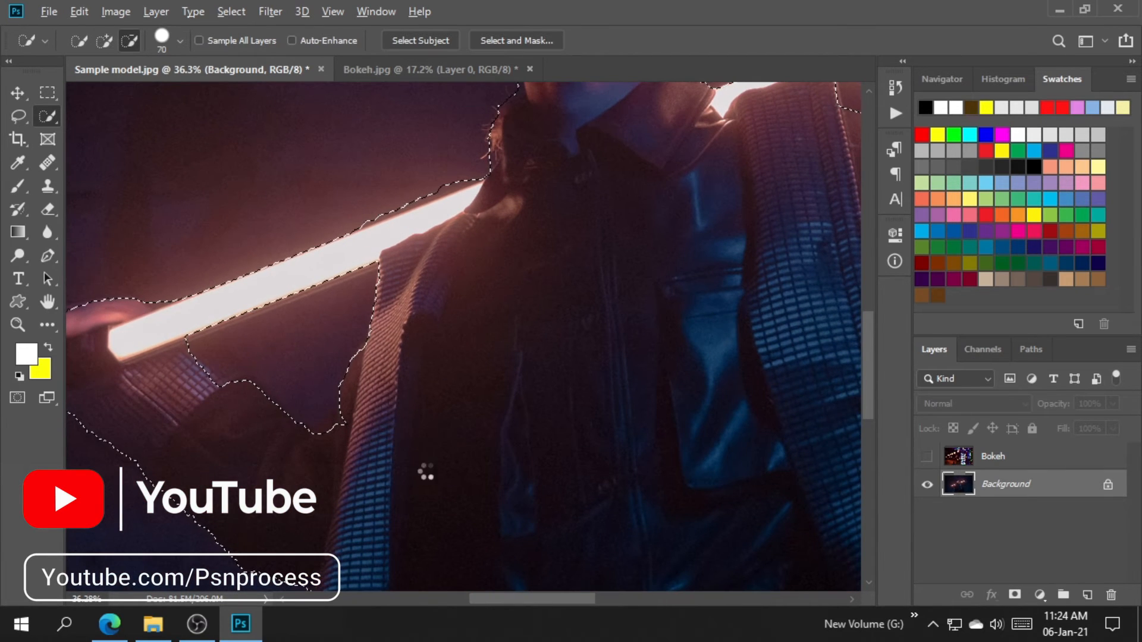
mouse_move(191, 362)
left_mouse_down()
mouse_move(189, 353)
mouse_move(235, 412)
left_mouse_up()
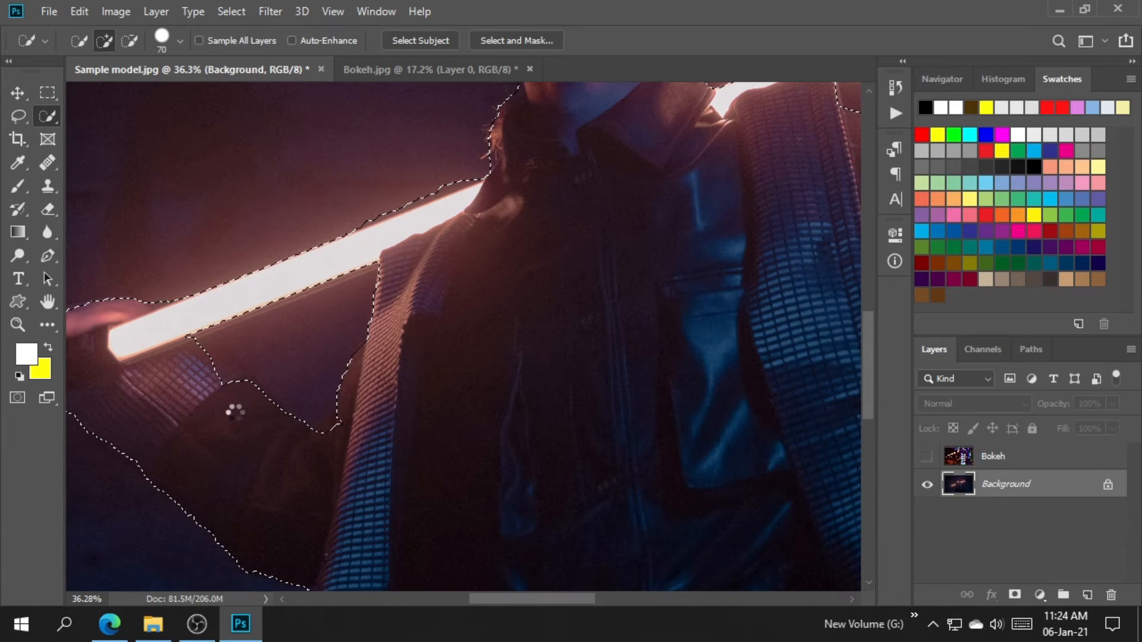
left_click_drag(153, 387, 331, 397)
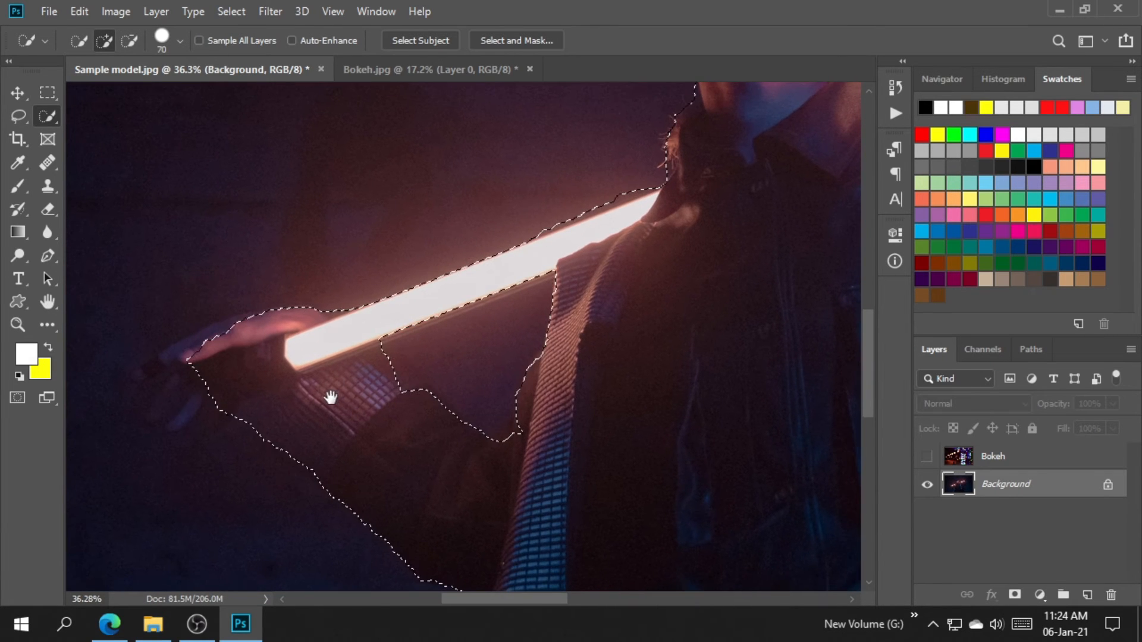
- Refine the selection around the lowered hand's fingers and along the elbow and adjacent coat edge
key("alt")
mouse_move(204, 355)
left_mouse_down()
mouse_move(148, 383)
mouse_move(196, 393)
mouse_move(186, 398)
mouse_move(245, 392)
mouse_move(150, 413)
mouse_move(219, 407)
left_mouse_up()
left_click_drag(357, 468, 274, 281)
mouse_move(409, 454)
left_mouse_down()
mouse_move(373, 534)
mouse_move(383, 502)
left_mouse_up()
left_click_drag(528, 464, 496, 487)
left_click_drag(563, 469, 327, 467)
left_click_drag(301, 336, 331, 462)
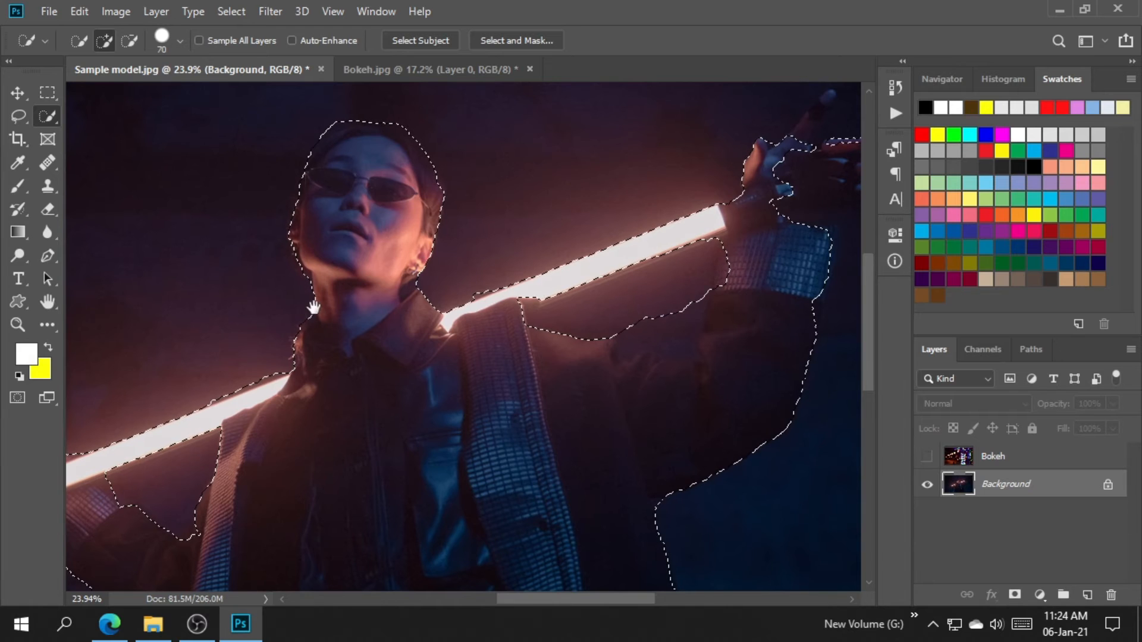
- Add the raised hand and its fingers to the selection, and trim the excess beside the extended fingertip
left_click_drag(556, 400, 506, 394)
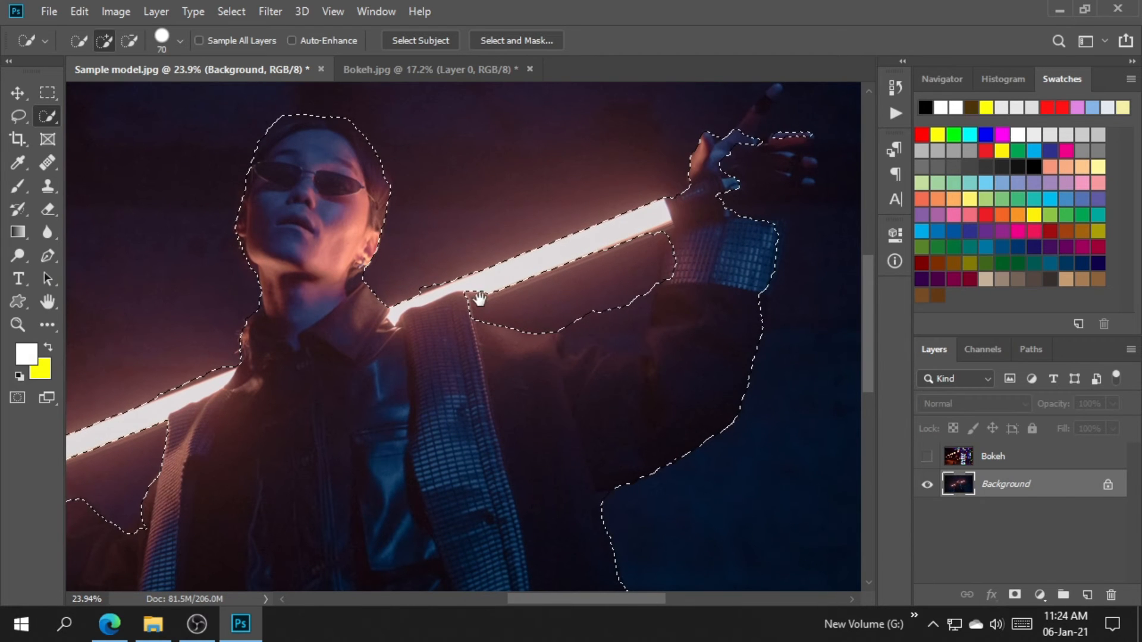
left_click_drag(569, 437, 441, 466)
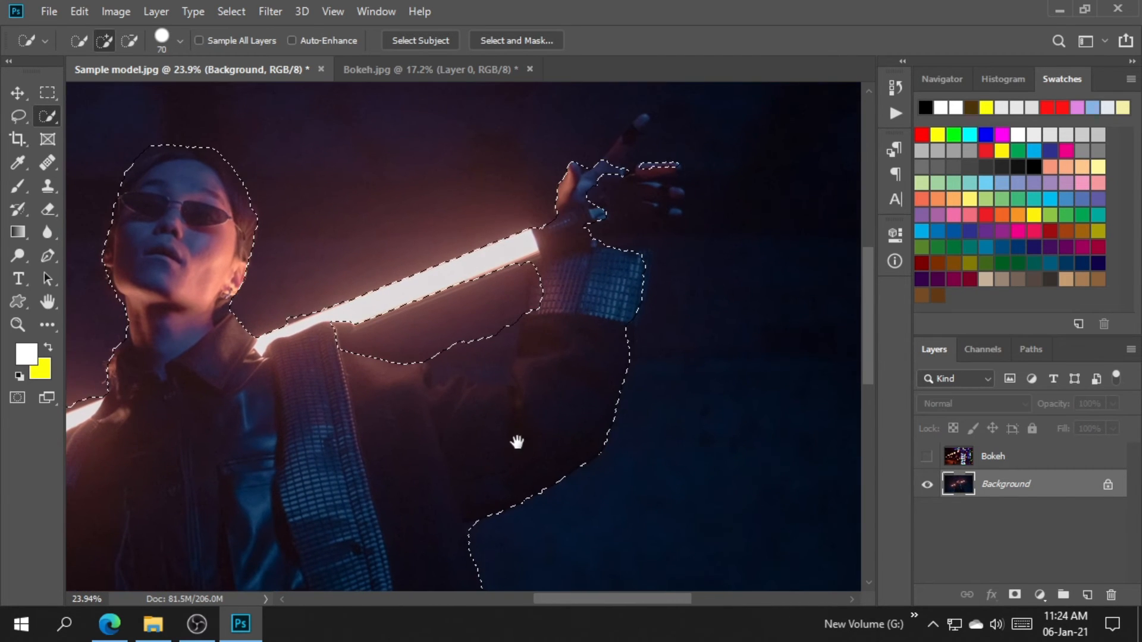
left_click_drag(512, 456, 441, 473)
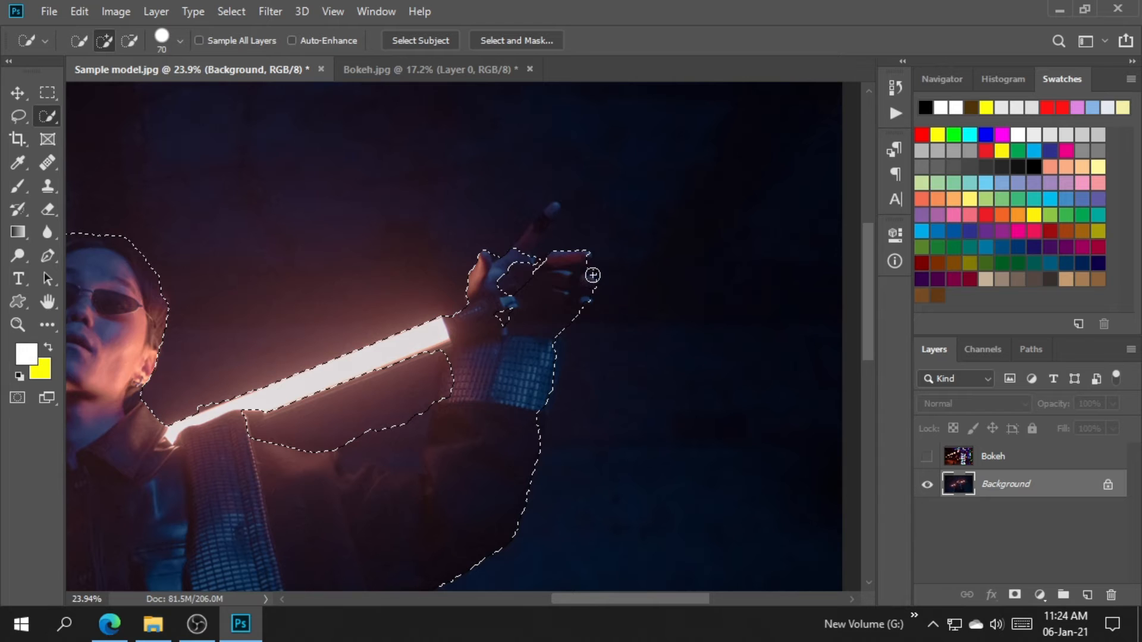
mouse_move(568, 296)
left_mouse_down()
mouse_move(577, 242)
mouse_move(543, 260)
mouse_move(538, 242)
mouse_move(562, 206)
mouse_move(607, 278)
mouse_move(588, 235)
mouse_move(572, 243)
mouse_move(584, 220)
left_mouse_up()
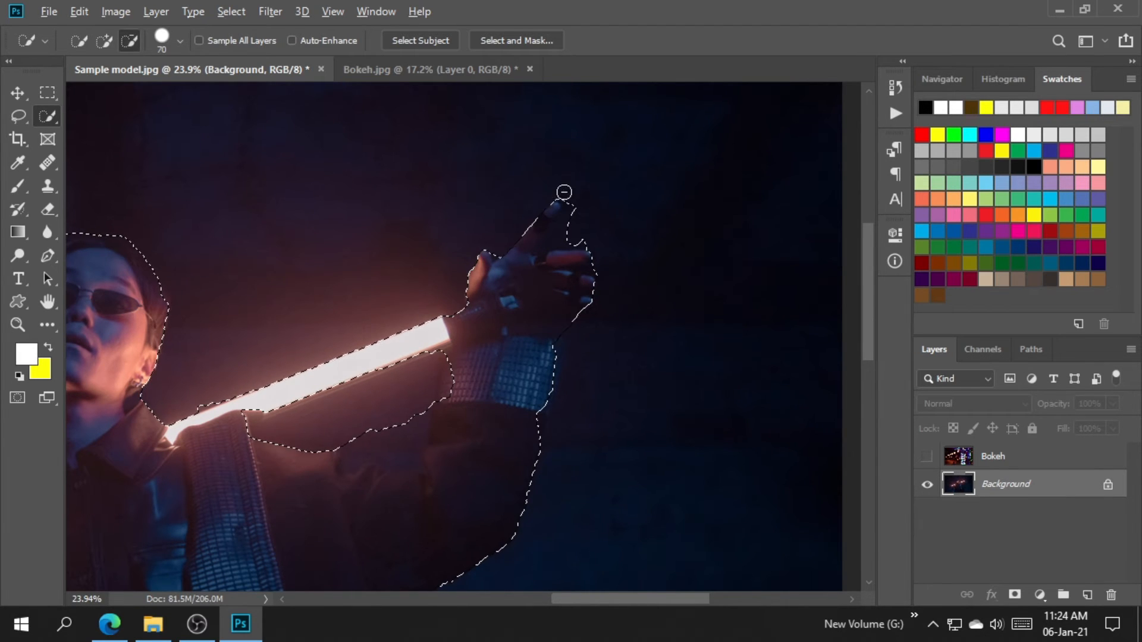
left_click(578, 204, "alt")
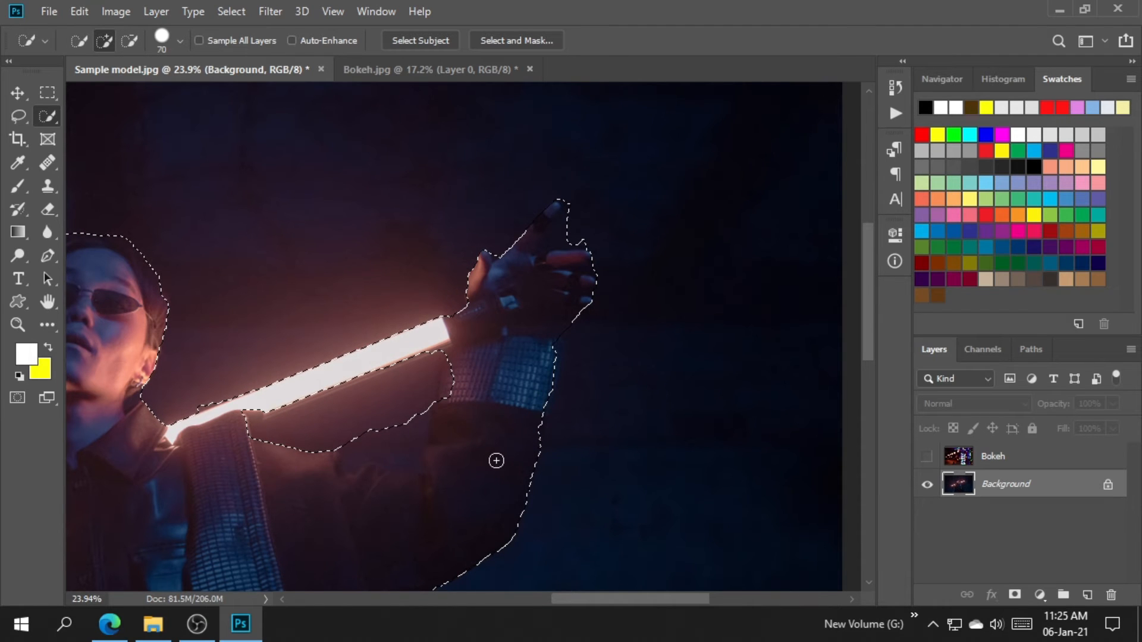
left_click_drag(474, 469, 483, 295)
left_click_drag(572, 385, 516, 387)
left_click_drag(462, 433, 467, 436)
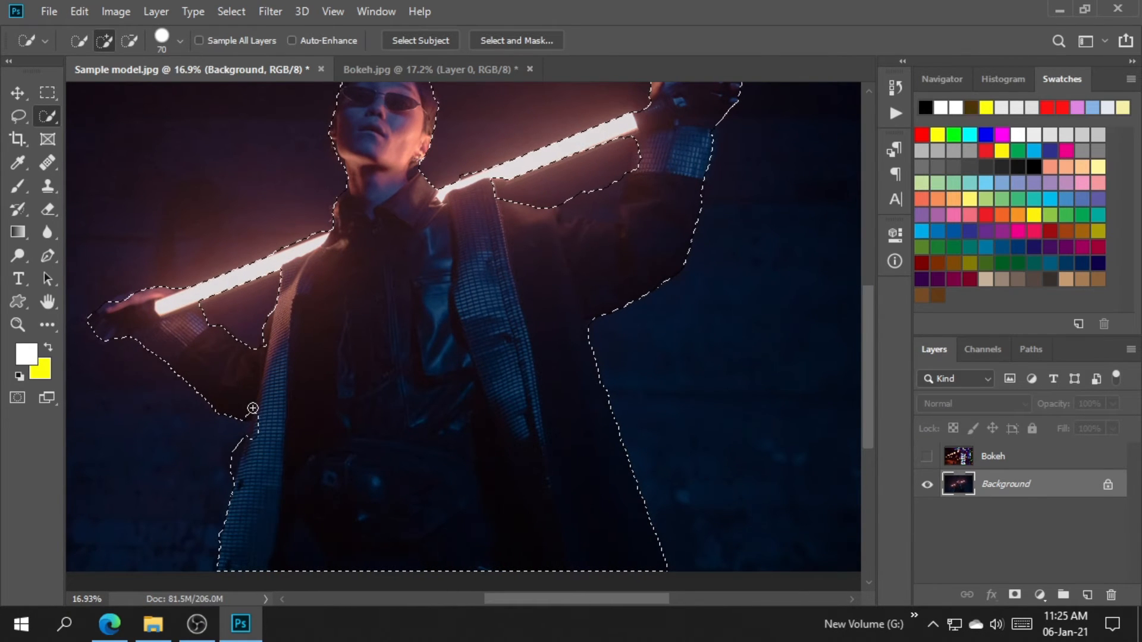
- Show the Bokeh layer again and give it a layer mask that hides the bokeh inside the model selection
key("alt")
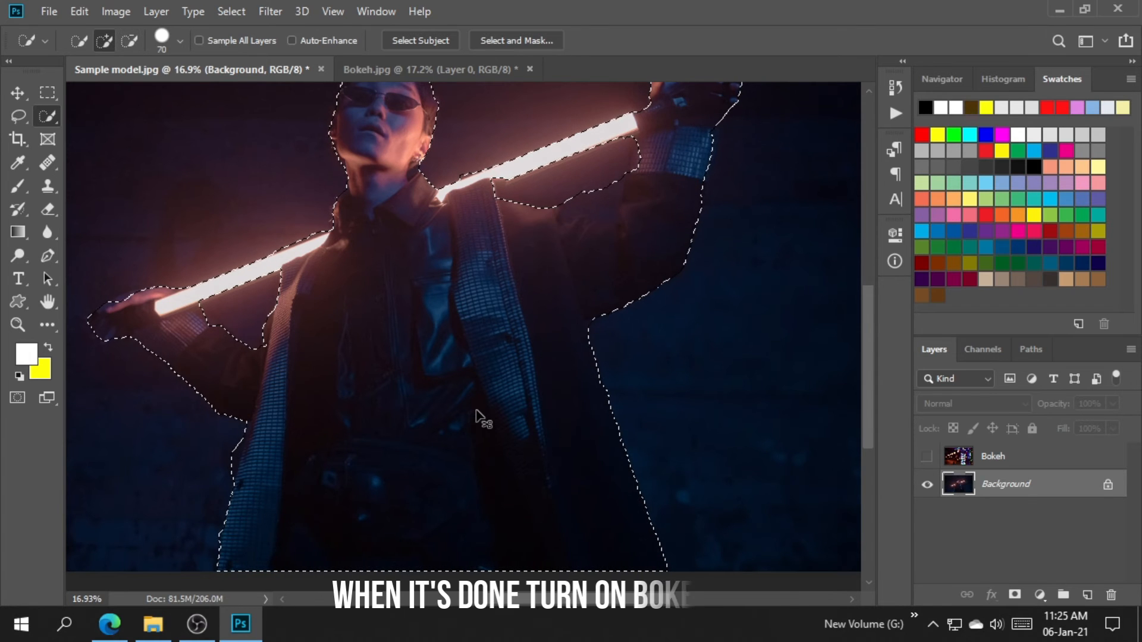
scroll(476, 410, "down", 3)
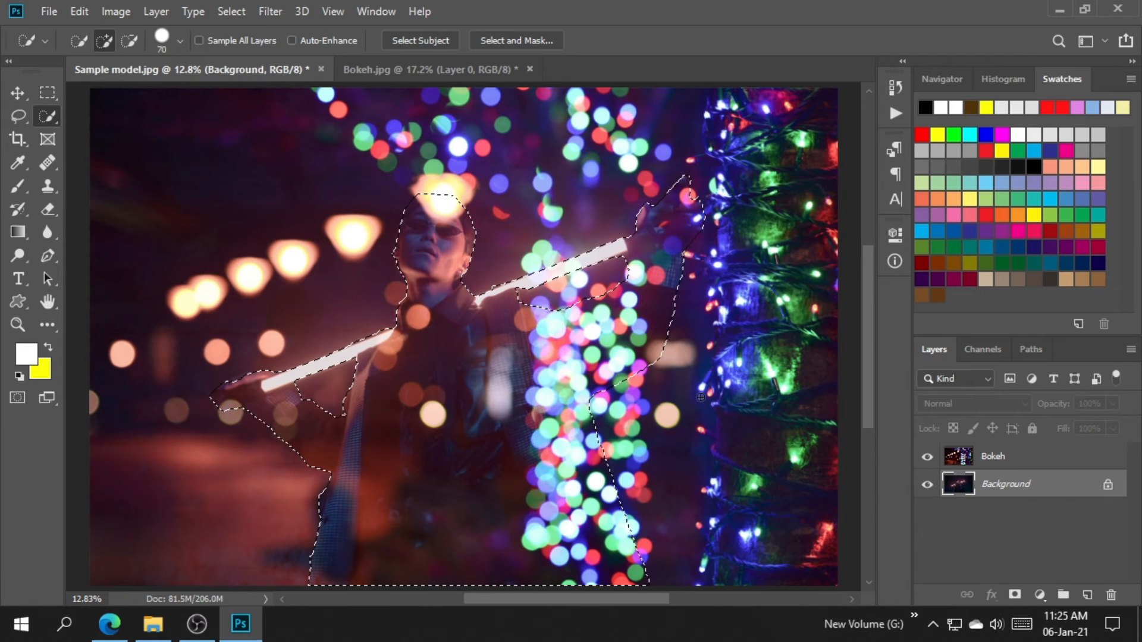
left_click(990, 458)
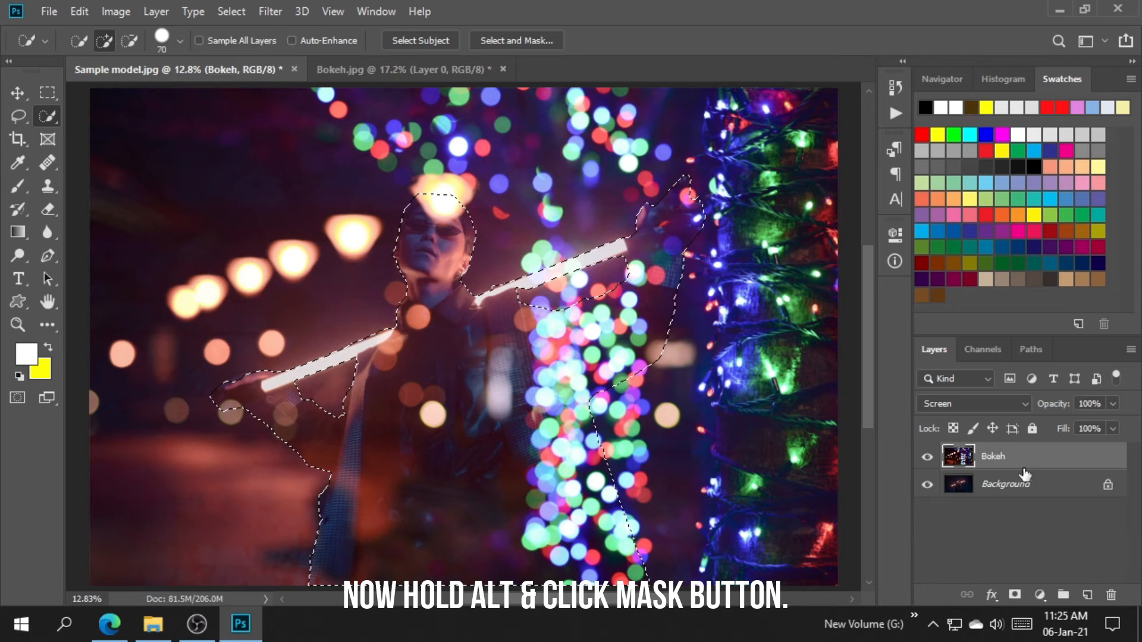
left_click(1013, 595, "alt")
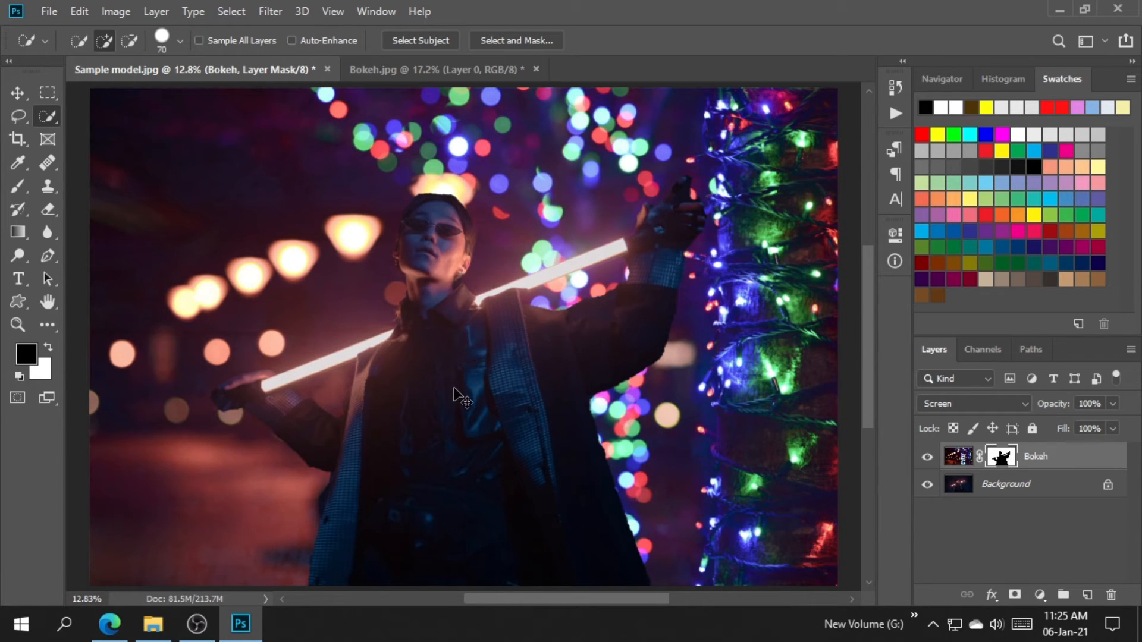
- Compare the photo with and without the masked Bokeh layer, leaving the layer visible
scroll(433, 372, "up", 2)
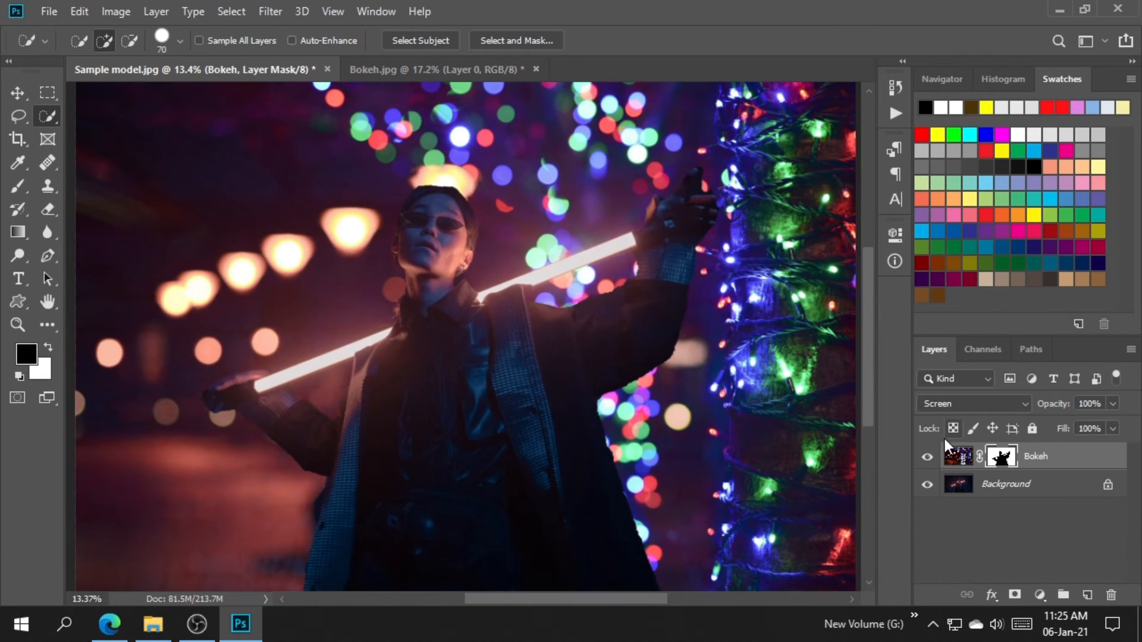
left_click(928, 460)
left_click(928, 459)
left_click(927, 459)
left_click(928, 459)
- View the Bokeh layer's mask on its own and paint black with the Brush where the light tube meets the shoulder
left_click(1001, 457, "alt")
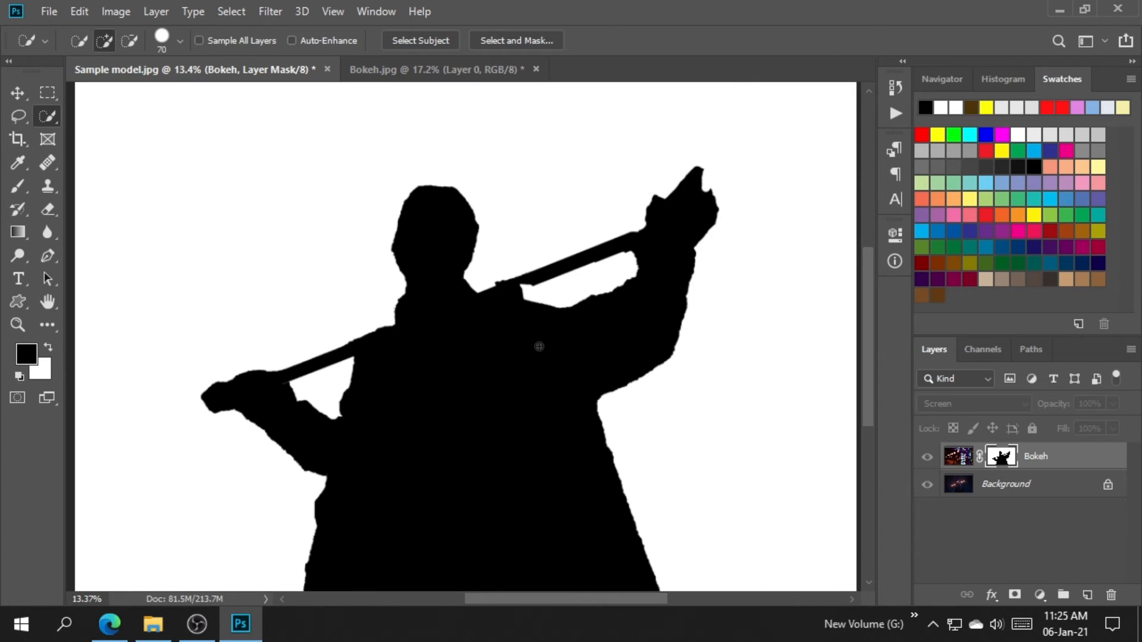
mouse_move(489, 344)
left_mouse_down()
mouse_move(517, 365)
mouse_move(576, 352)
left_mouse_up()
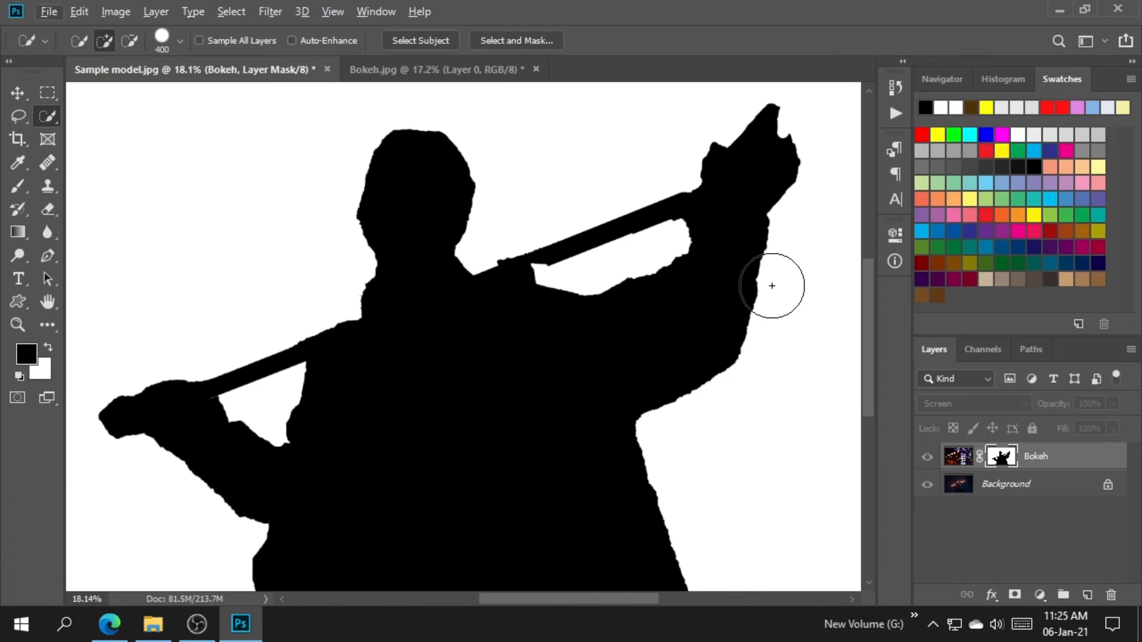
mouse_move(508, 369)
left_mouse_down()
mouse_move(464, 294)
mouse_move(460, 220)
mouse_move(462, 396)
left_mouse_up()
mouse_move(424, 338)
left_mouse_down()
mouse_move(395, 332)
mouse_move(409, 334)
left_mouse_up()
left_click_drag(498, 276, 491, 276)
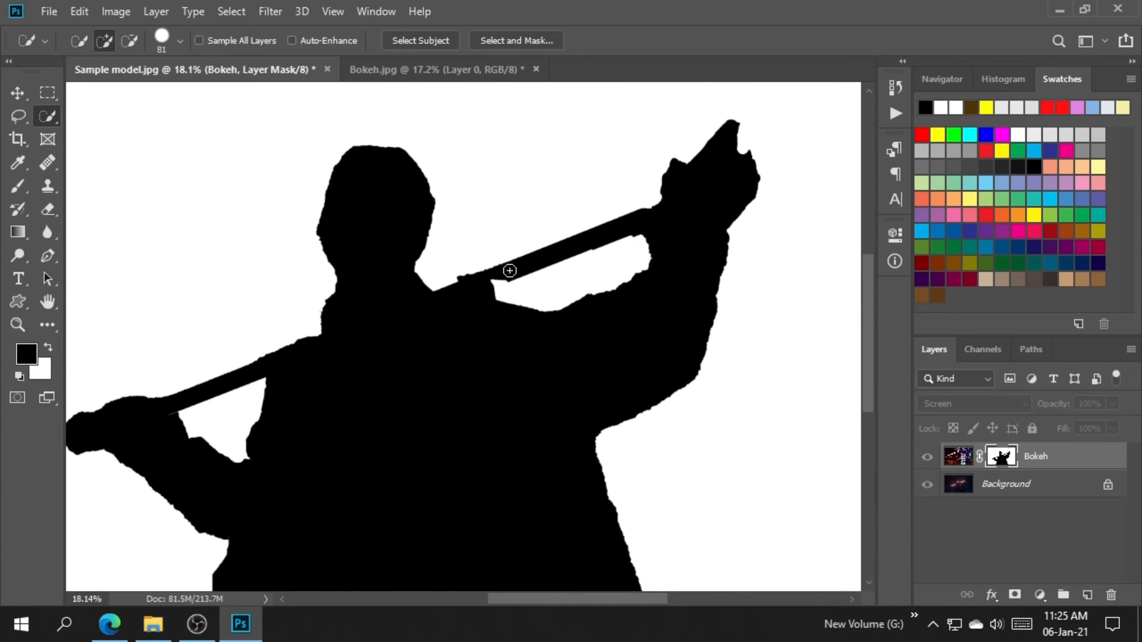
left_click(20, 185)
mouse_move(498, 272)
left_mouse_down()
mouse_move(477, 289)
mouse_move(492, 284)
left_mouse_up()
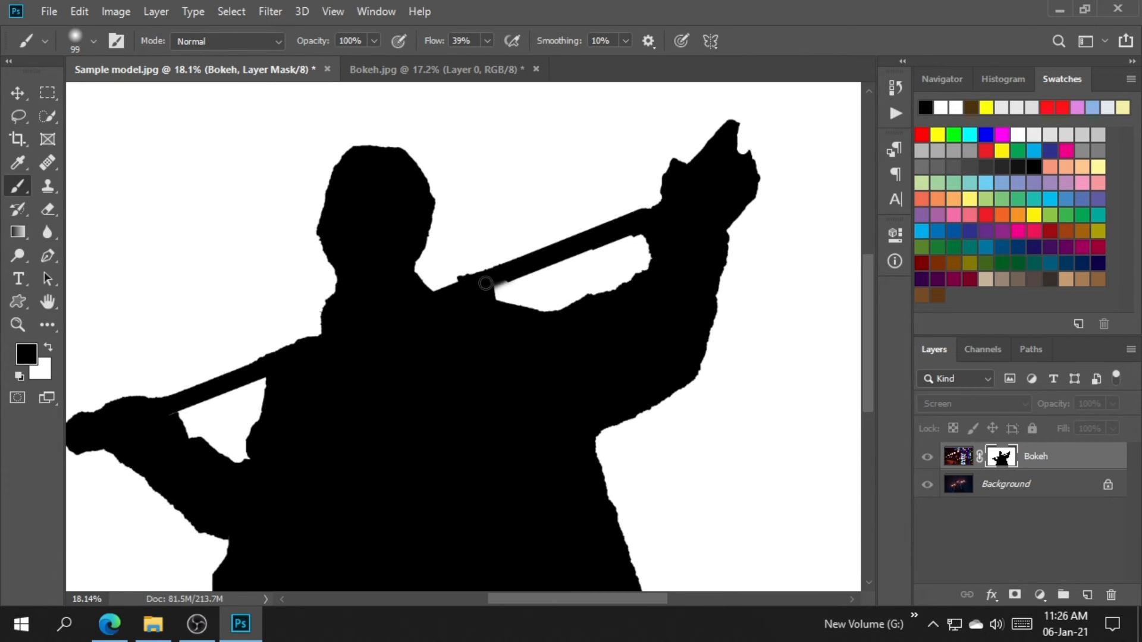
- Return to the normal image view and paint black on the Bokeh mask along the hair to soften the head's edge
left_click(1014, 463, "alt")
scroll(382, 288, "up", 3)
mouse_move(366, 124)
left_mouse_down()
mouse_move(358, 289)
mouse_move(395, 265)
left_mouse_up()
scroll(368, 282, "up", 2)
mouse_move(399, 210)
left_mouse_down()
mouse_move(410, 276)
mouse_move(455, 332)
left_mouse_up()
mouse_move(371, 327)
left_mouse_down()
mouse_move(412, 257)
mouse_move(430, 341)
left_mouse_up()
mouse_move(408, 264)
left_mouse_down()
mouse_move(329, 261)
mouse_move(339, 273)
mouse_move(364, 260)
mouse_move(454, 280)
mouse_move(446, 268)
mouse_move(474, 291)
mouse_move(482, 342)
mouse_move(487, 303)
mouse_move(492, 403)
mouse_move(448, 257)
mouse_move(347, 246)
left_mouse_up()
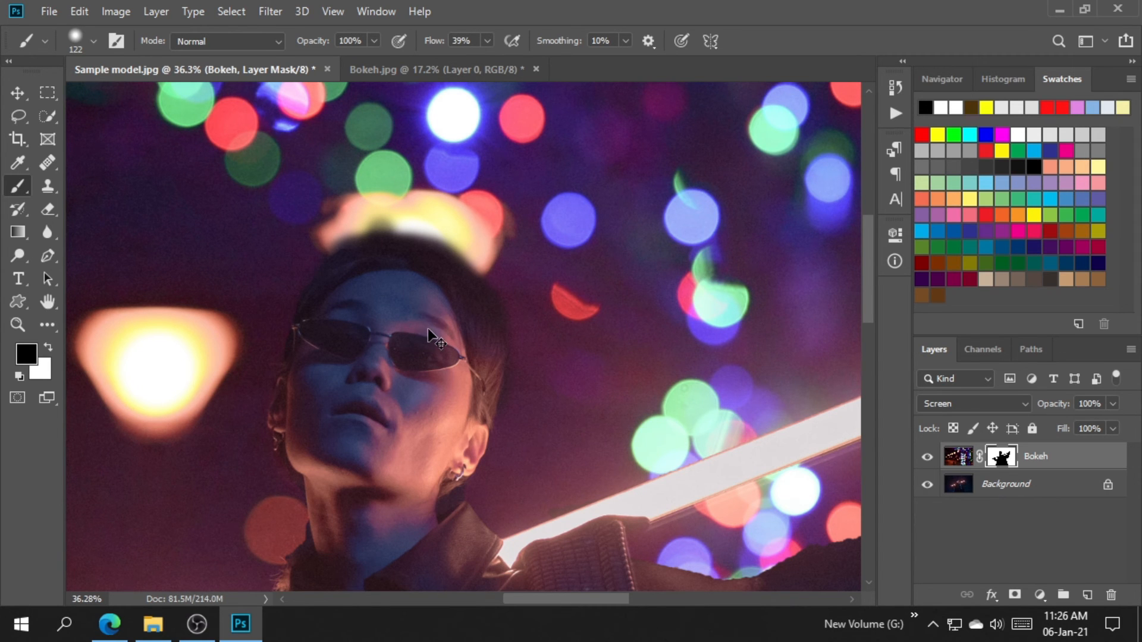
- Check the retouched mask around the model's head and upper body by hiding and showing the Bokeh layer
key("ctrl+0")
left_click_drag(427, 362, 467, 381)
left_click_drag(448, 229, 427, 370)
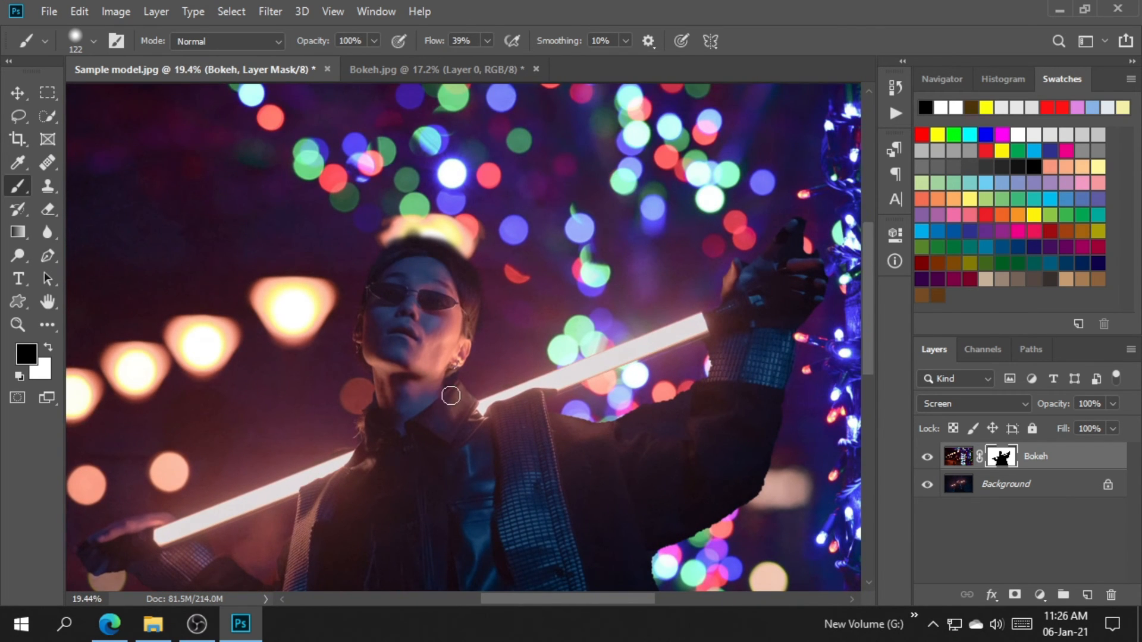
left_click(927, 457)
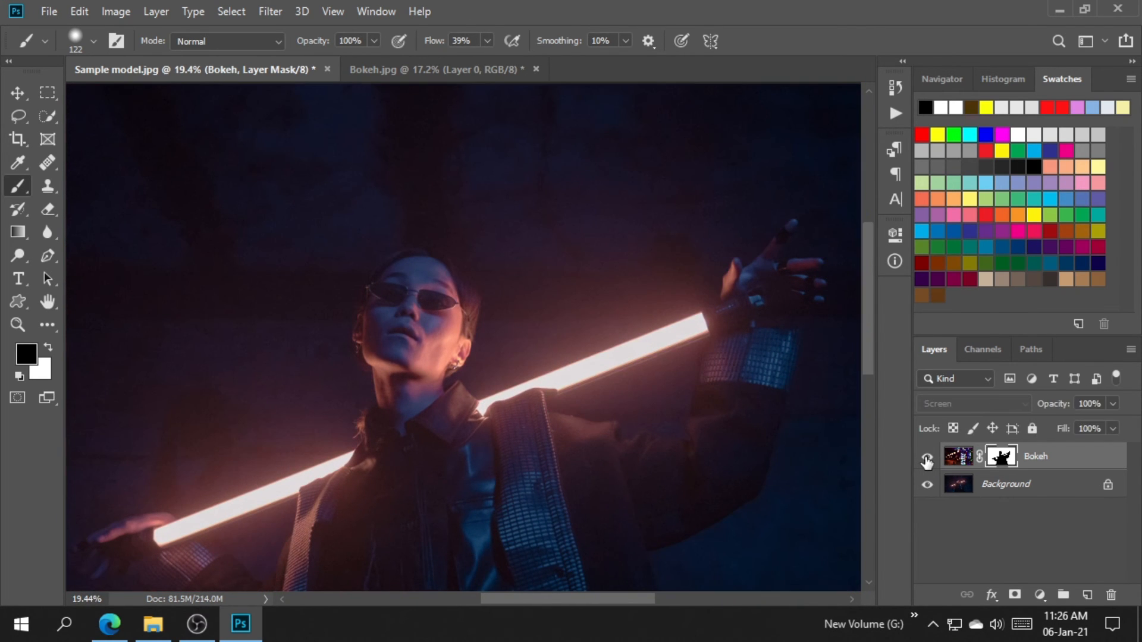
left_click(927, 458)
left_click(926, 458)
left_click(927, 458)
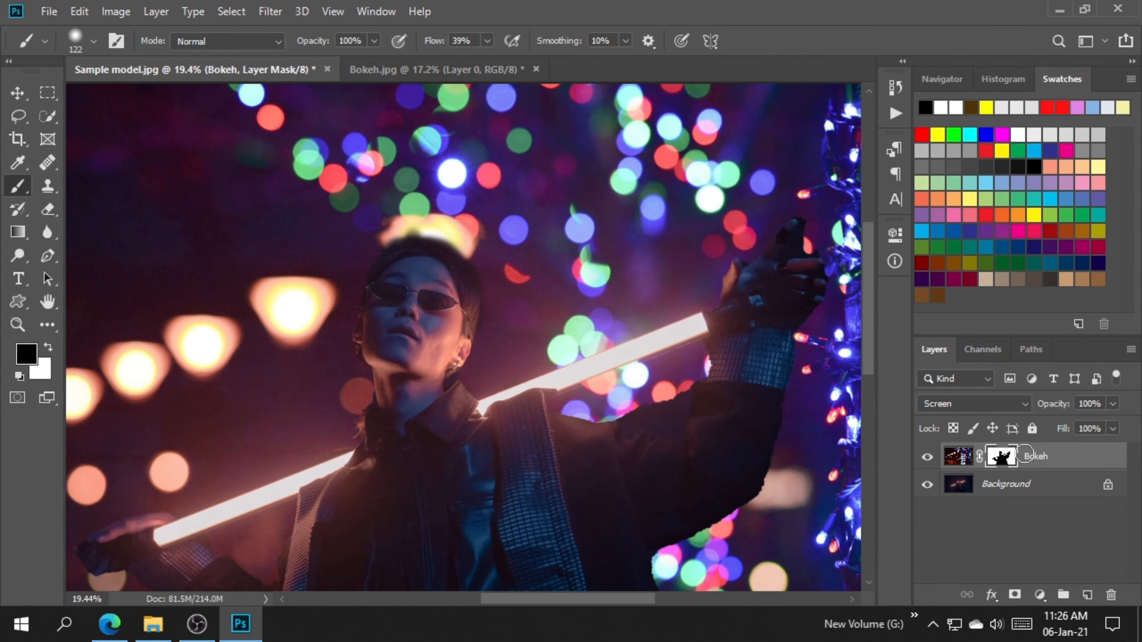
- Feather the Bokeh layer mask by 9.4 px, checking its edges in the mask-only view before returning to the image
double_click(1001, 458)
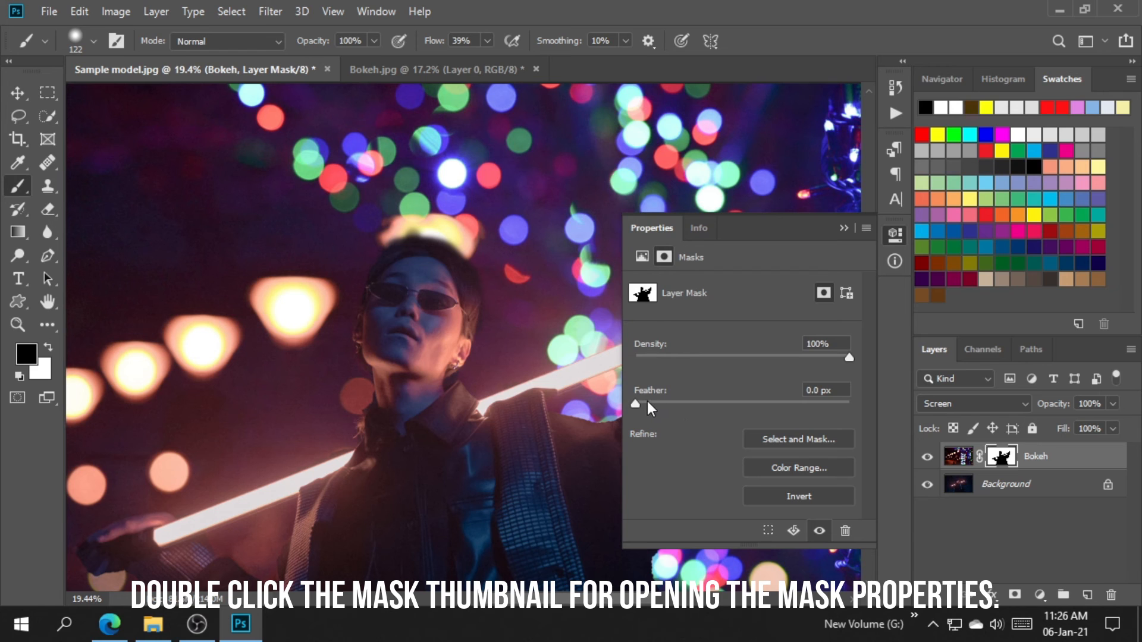
left_click_drag(648, 404, 699, 407)
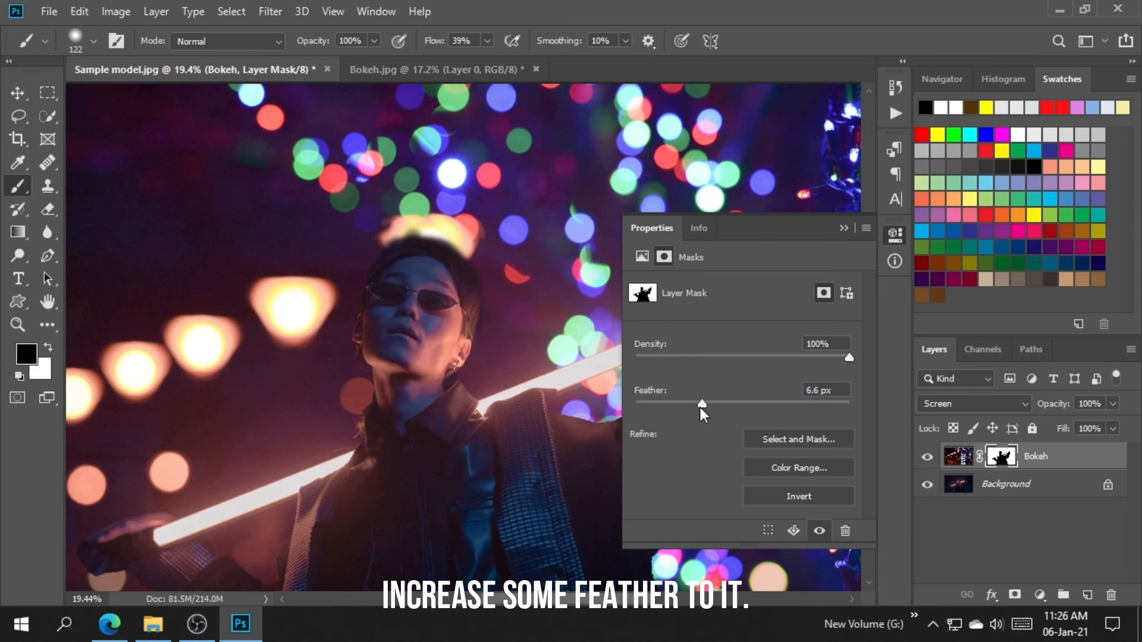
left_click(997, 458, "alt")
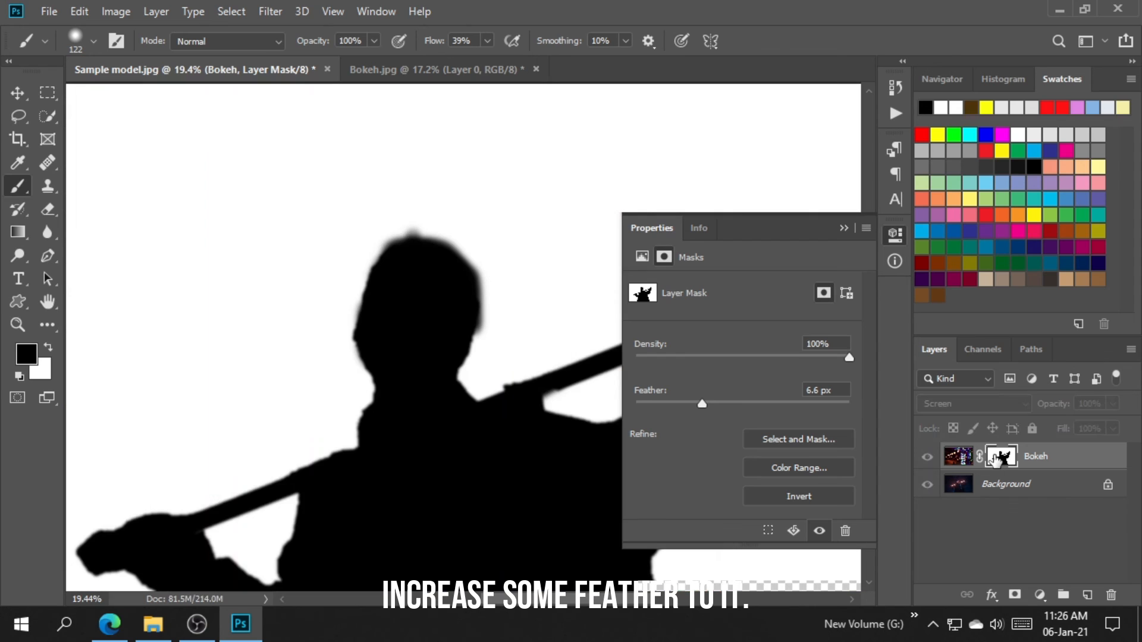
left_click(716, 401)
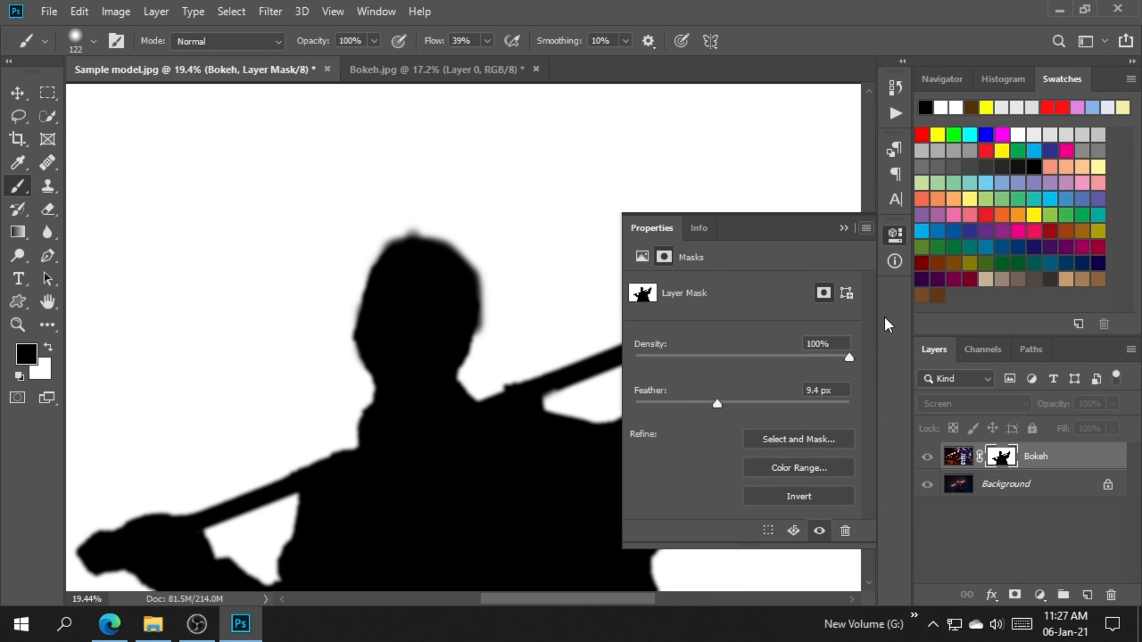
left_click(1001, 457, "alt")
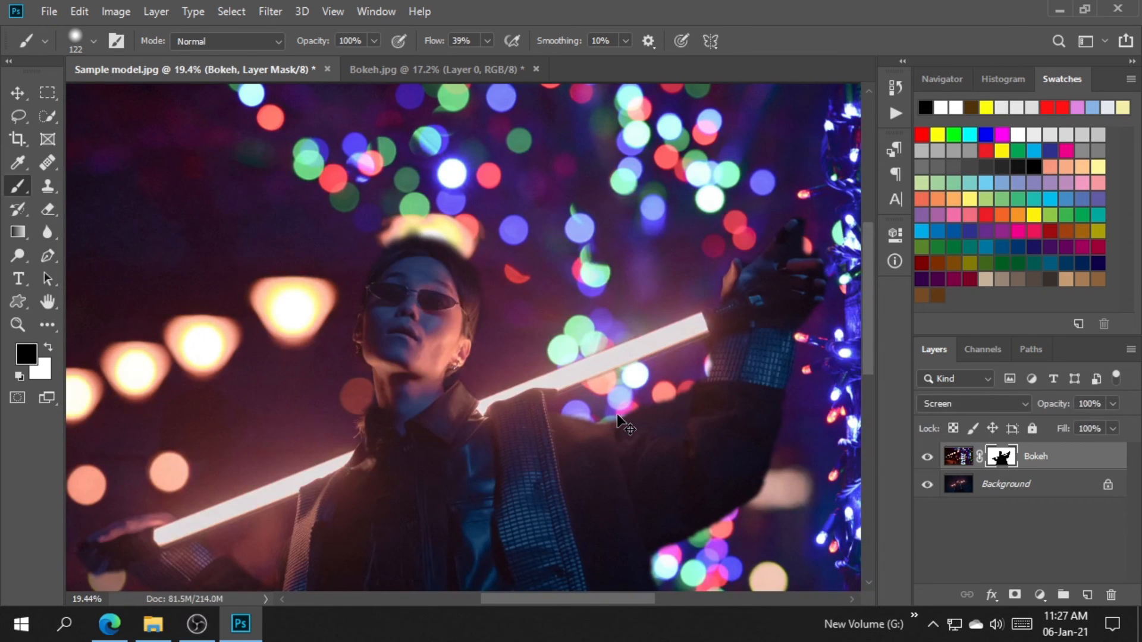
- Compare the whole image before and after the bokeh effect, ending with the Bokeh layer visible
key("ctrl+0")
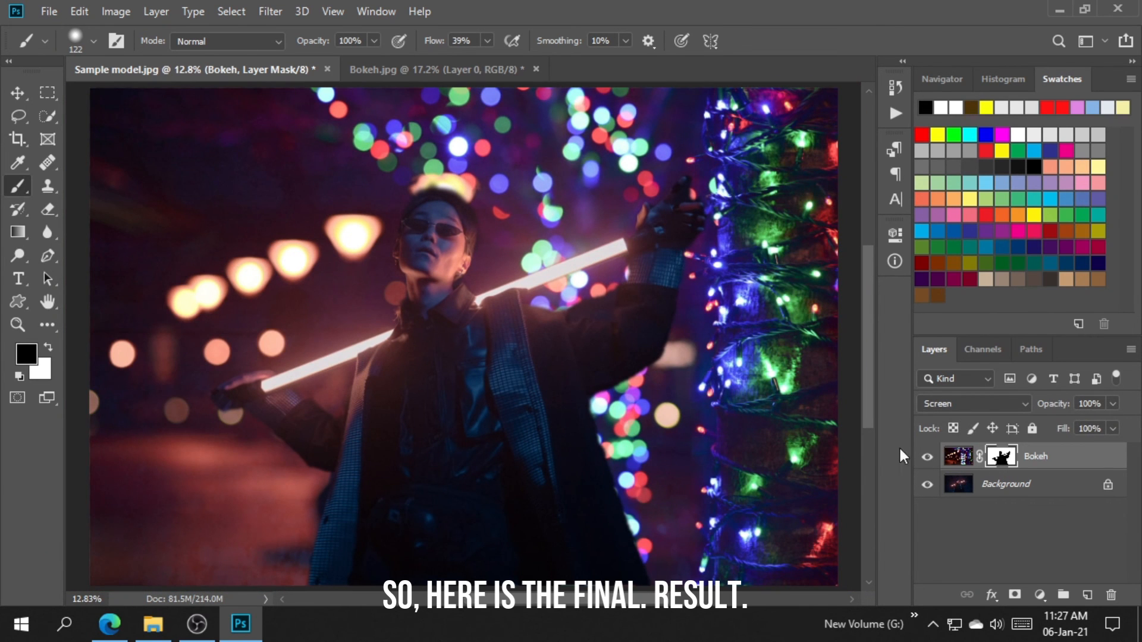
left_click(928, 457)
left_click(934, 456)
left_click(935, 456)
left_click(935, 456)
left_click(934, 456)
left_click(934, 456)
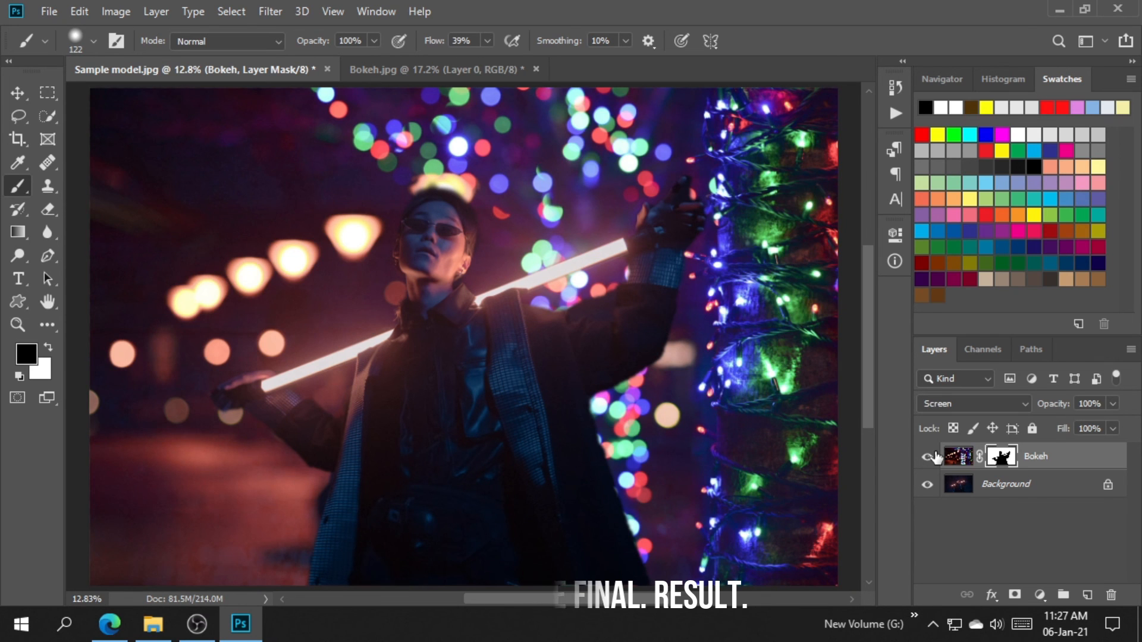